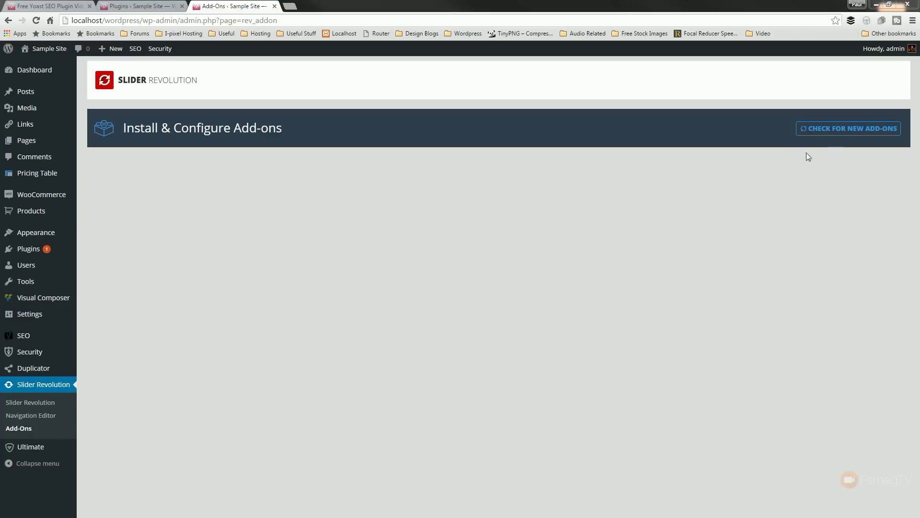
- Check for new add-ons and install the Whiteboard add-on, version 1.0.0
left_click(832, 134)
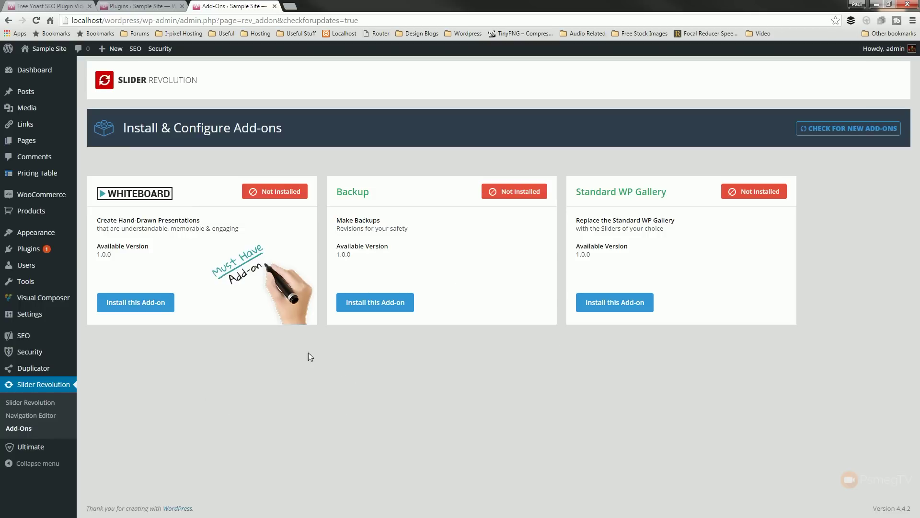
left_click(148, 307)
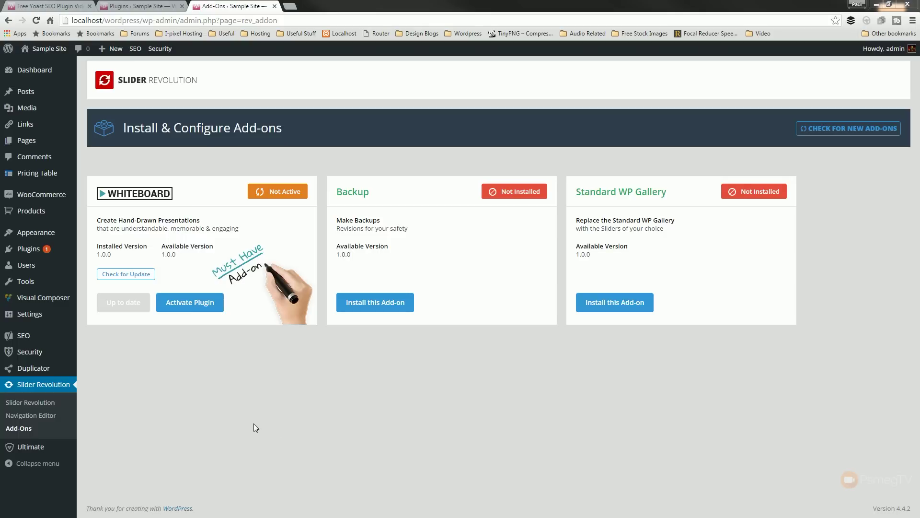
- Activate the installed Whiteboard add-on
left_click(189, 301)
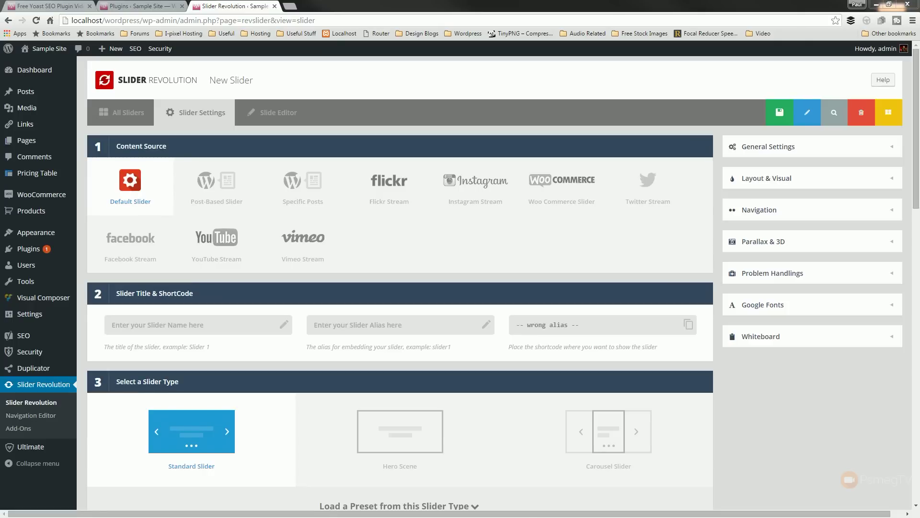
- Title the new slider 'Whiteboard' with alias 'whiteboard' and a Full-Width layout
left_click(139, 330)
type("Whiteboard")
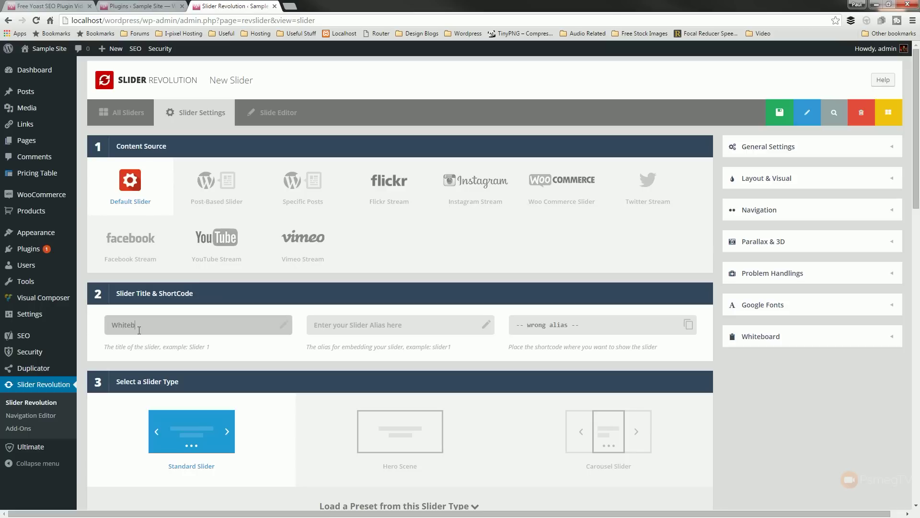
left_click(375, 317)
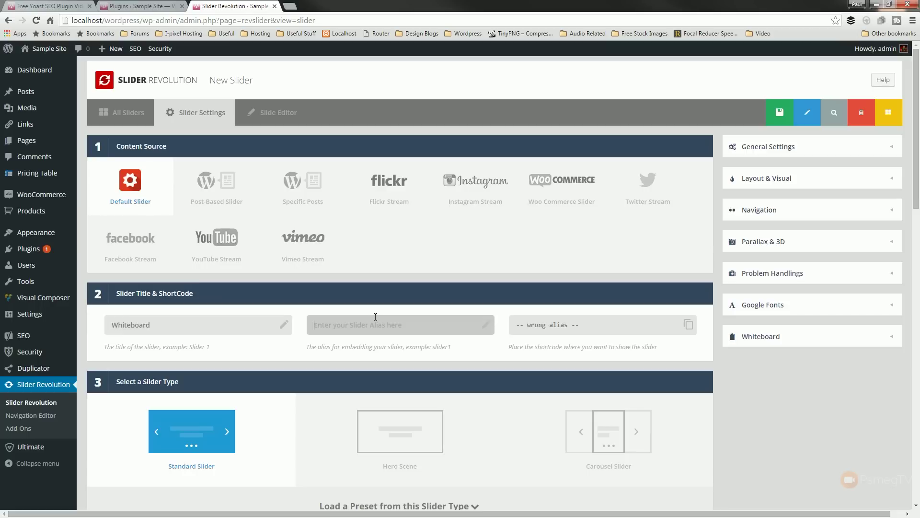
type("whiteboard")
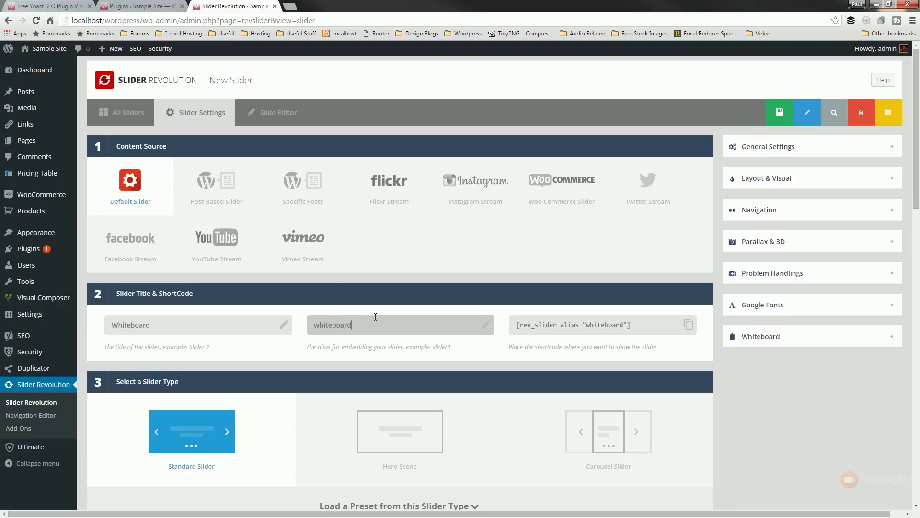
scroll(283, 439, "down", 2)
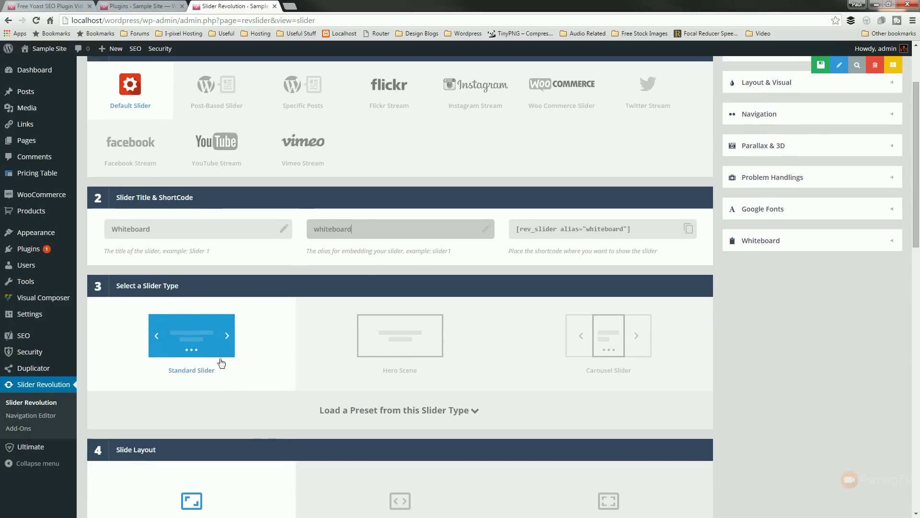
scroll(221, 363, "down", 4)
left_click(386, 324)
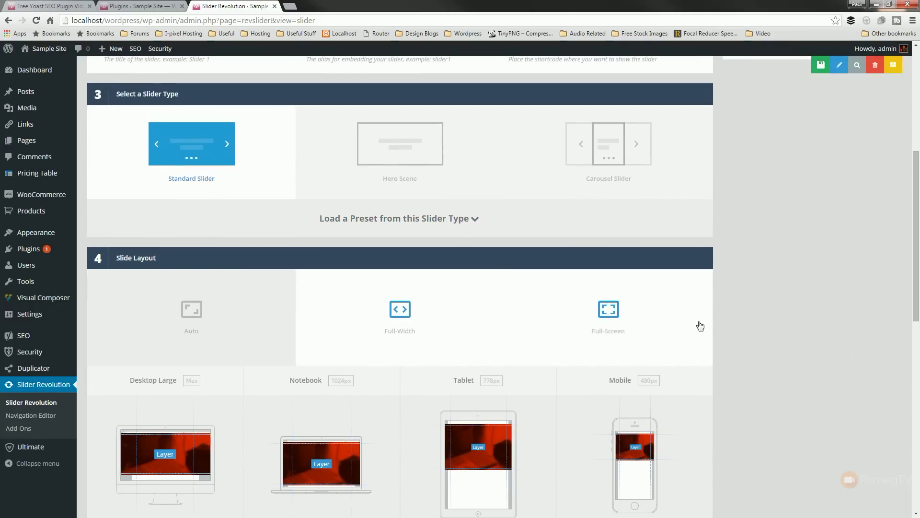
scroll(700, 326, "up", 6)
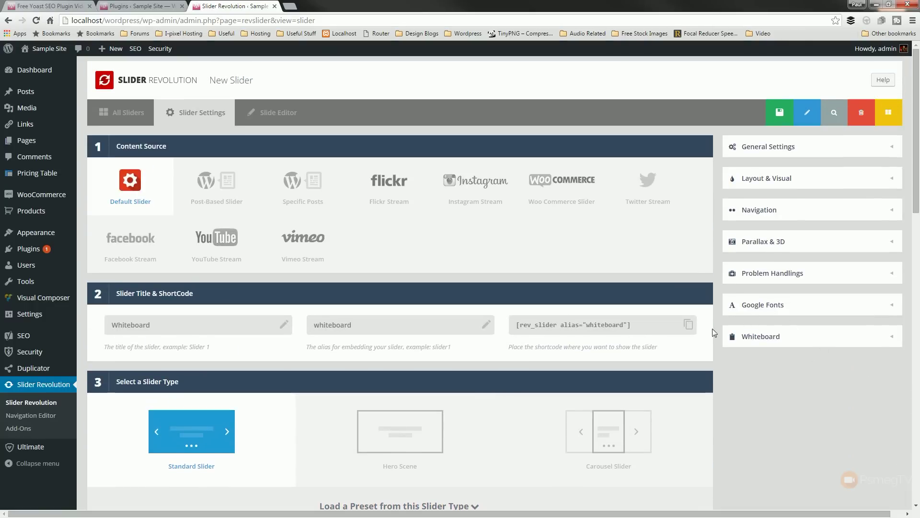
- Turn Use Whiteboard on with the Default hand source and save the slider settings
left_click(892, 339)
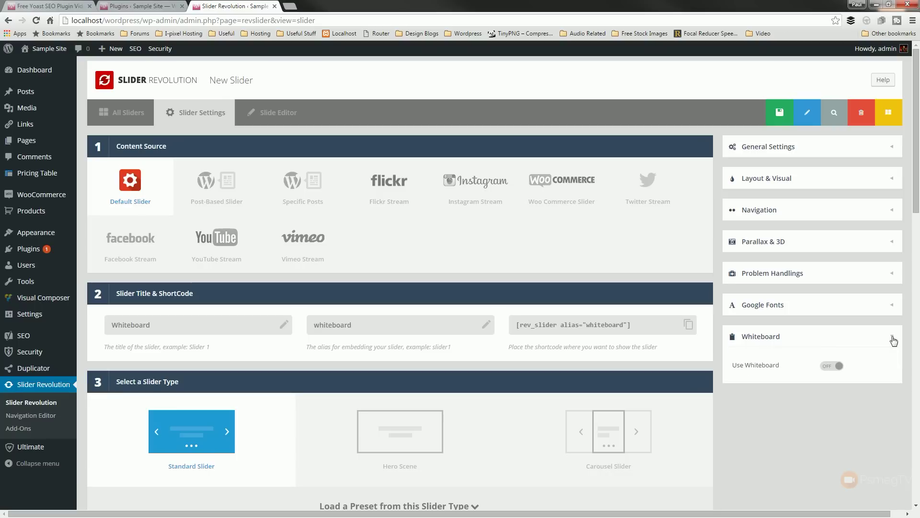
left_click(828, 367)
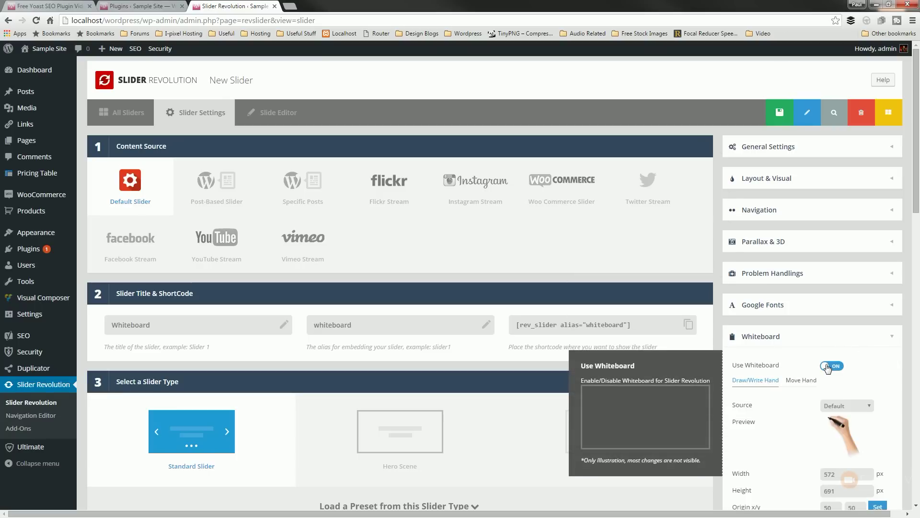
scroll(793, 339, "down", 4)
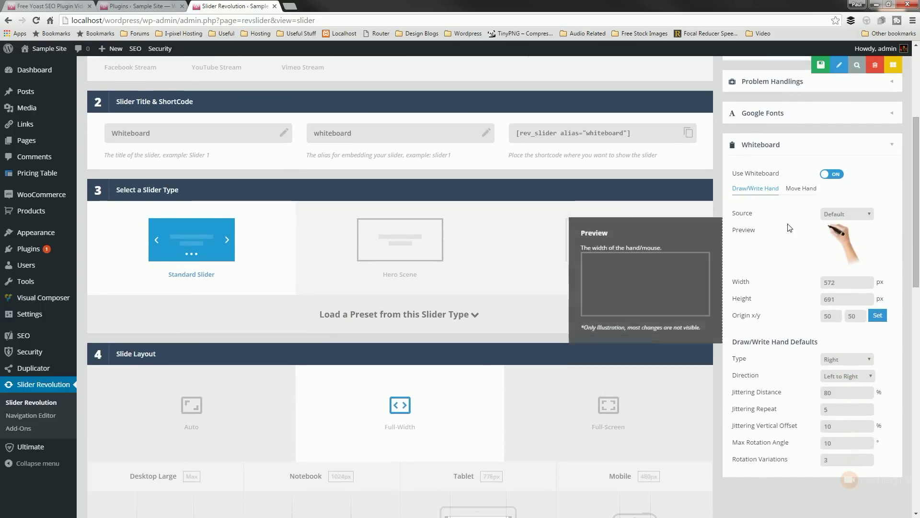
left_click(861, 214)
left_click(892, 199)
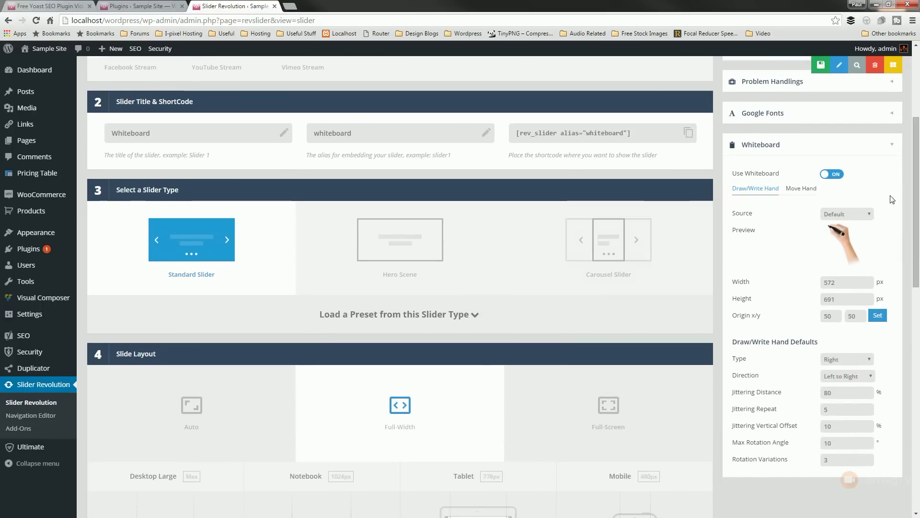
mouse_move(788, 312)
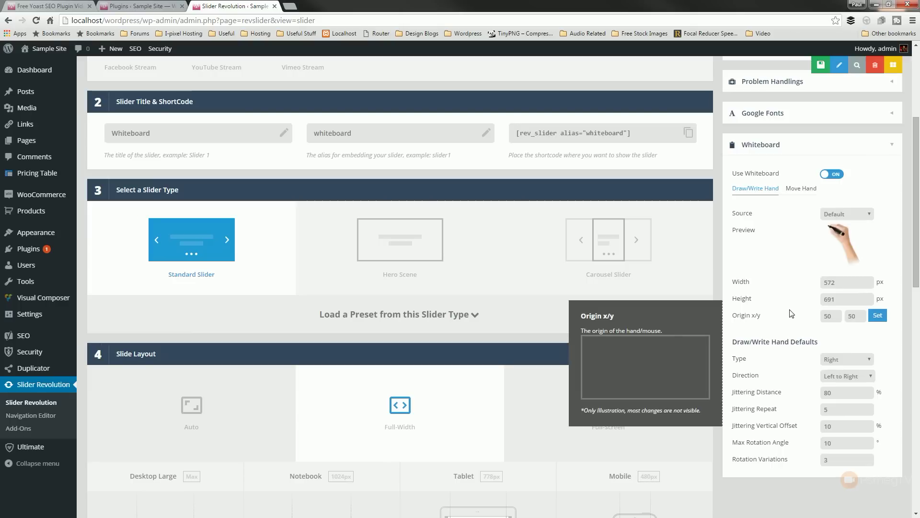
left_click(890, 151)
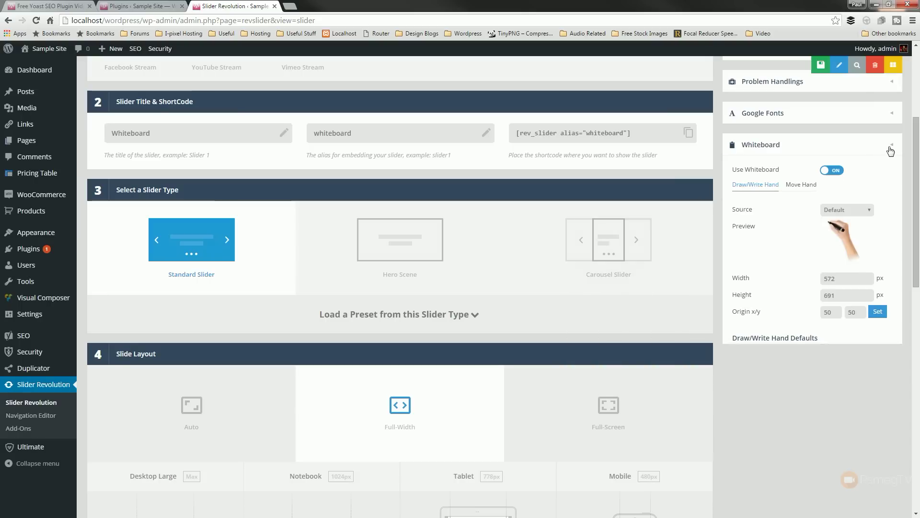
scroll(777, 334, "up", 4)
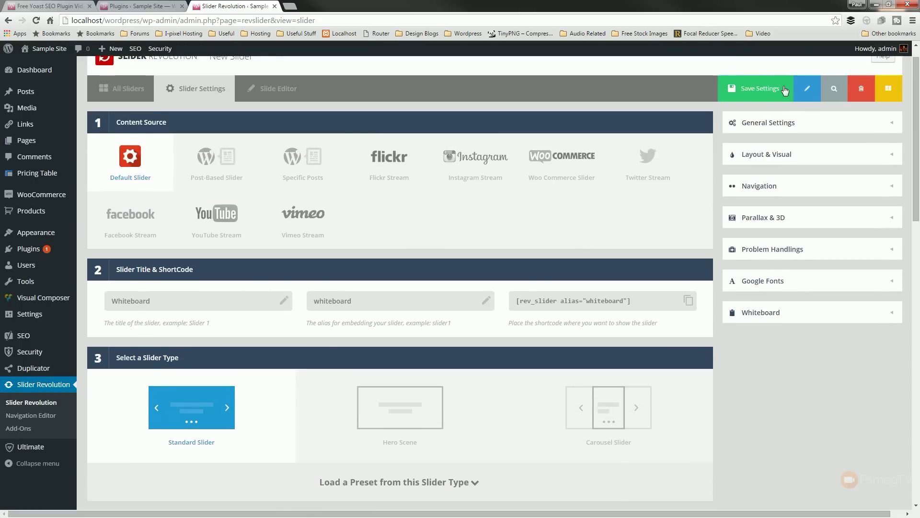
left_click(763, 90)
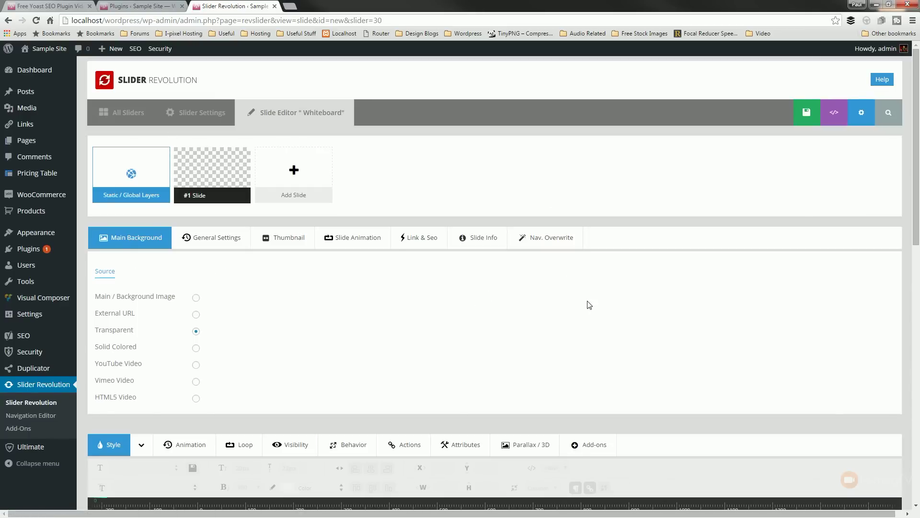
- Switch slide #1's main background from Transparent to Solid Colored, leaving a white canvas
scroll(660, 288, "down", 2)
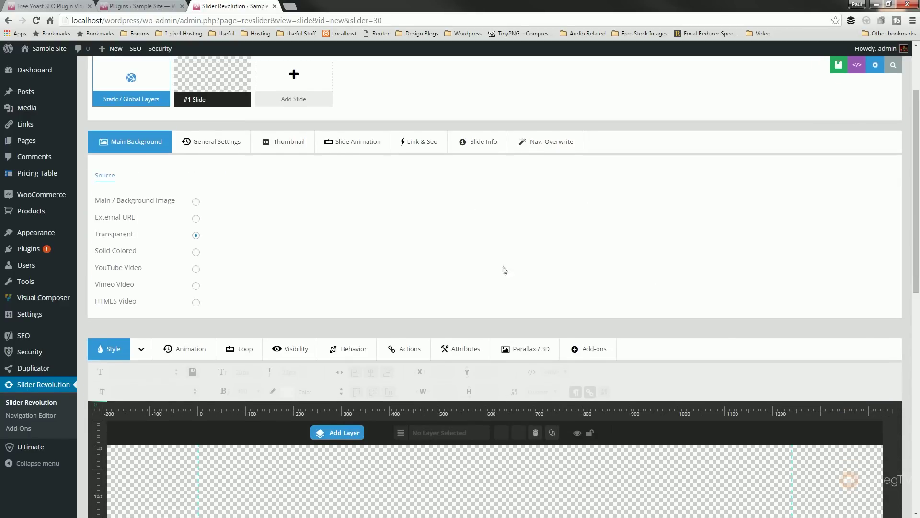
left_click(588, 353)
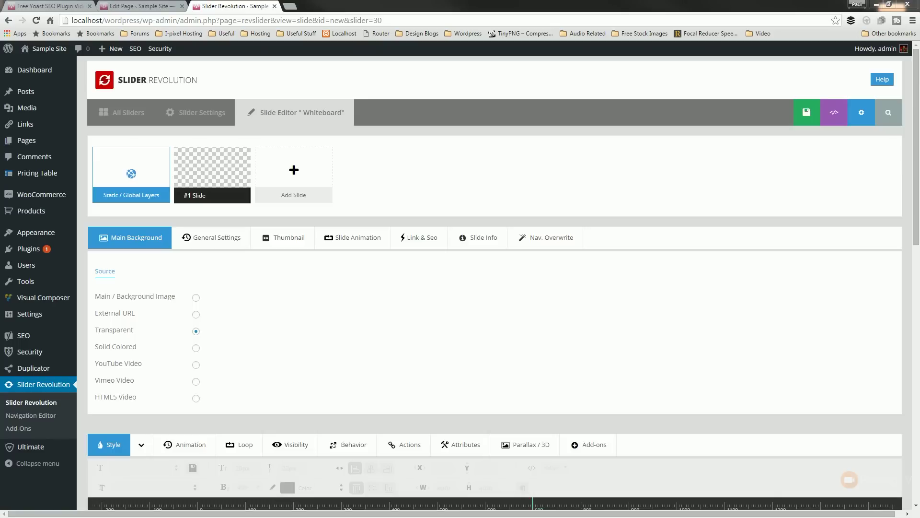
left_click(196, 348)
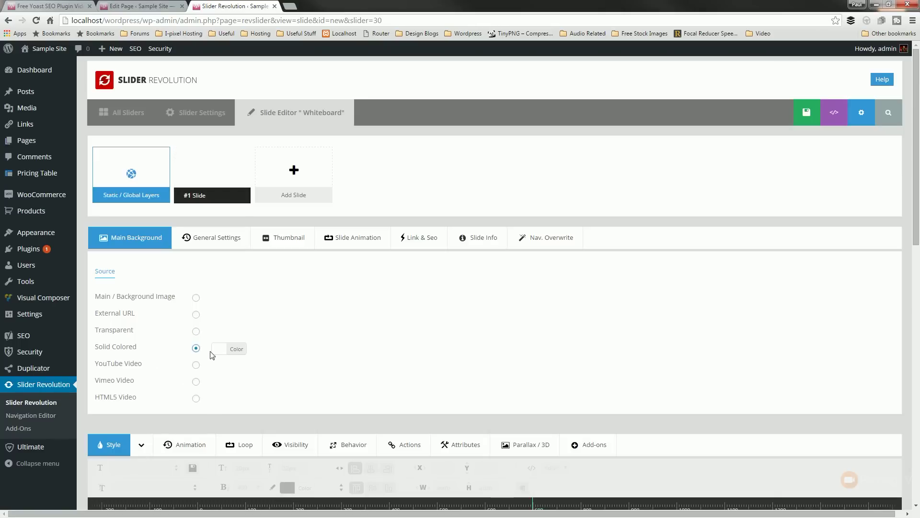
left_click(237, 350)
left_click(308, 294)
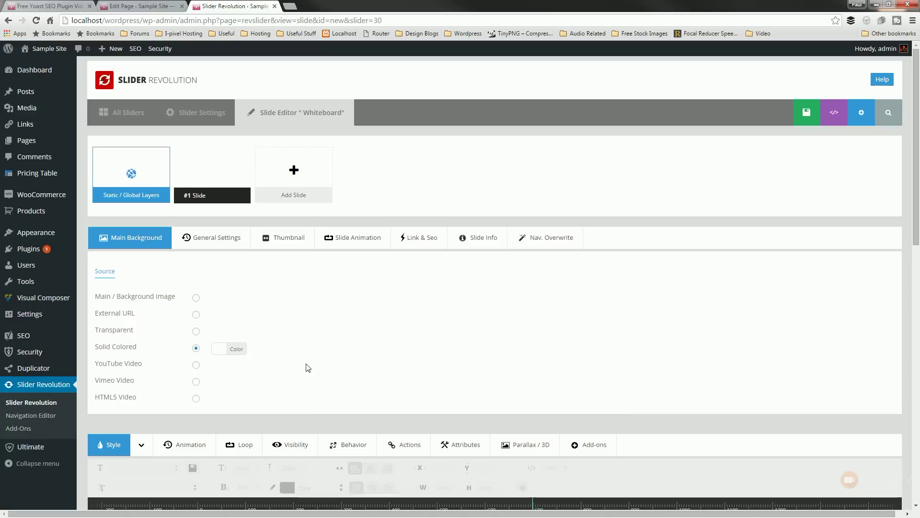
scroll(365, 283, "down", 2)
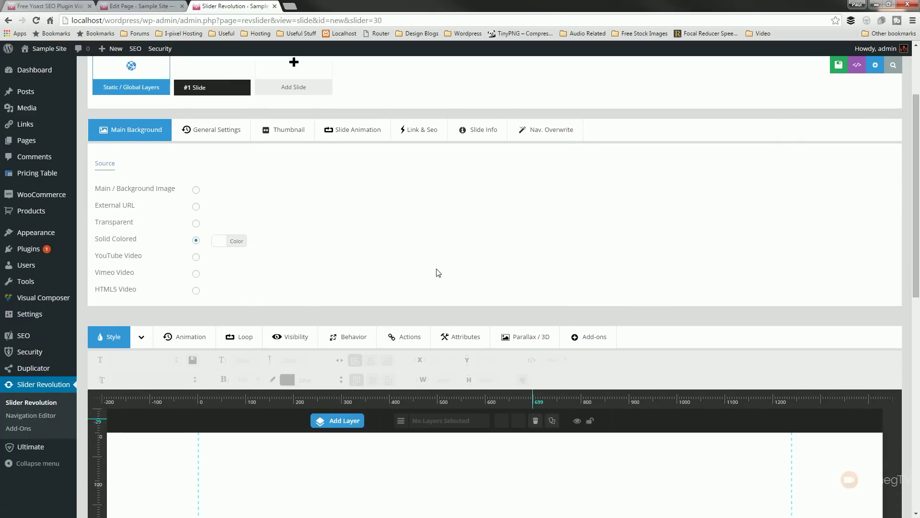
scroll(573, 427, "down", 3)
- Add a text layer reading 'WHITEBOARD EFFECT' and make its colour black
mouse_move(335, 243)
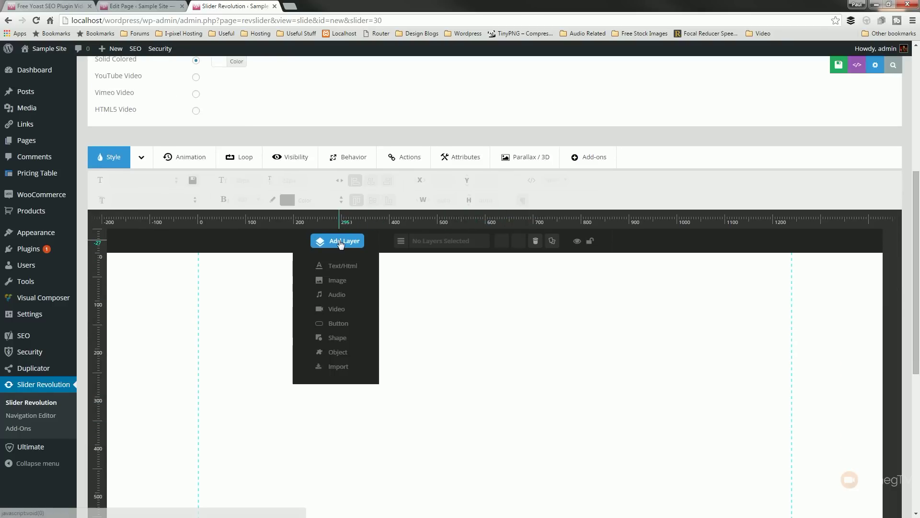
left_click(340, 265)
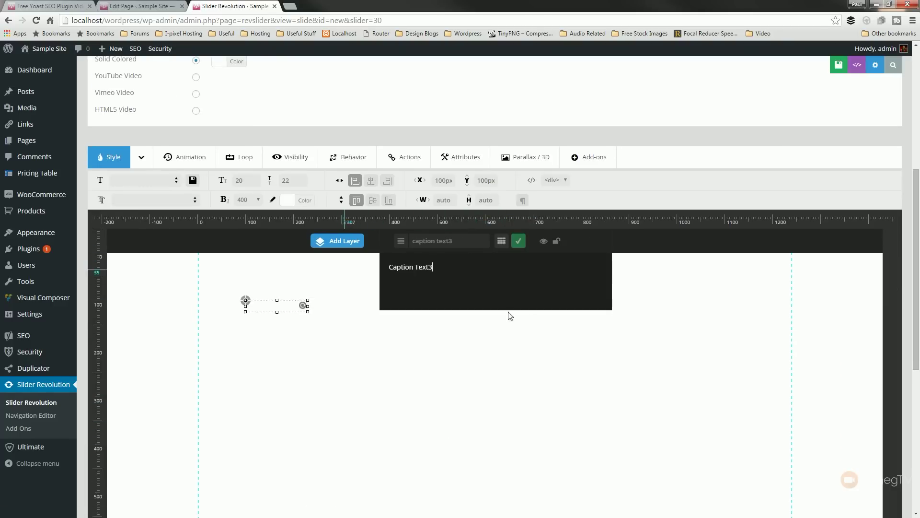
key("ctrl+a")
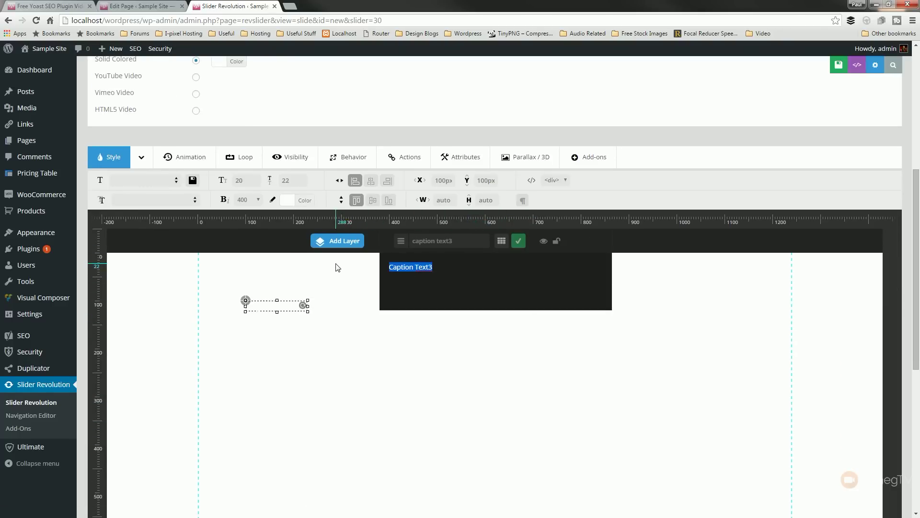
type("WHITEBOARD")
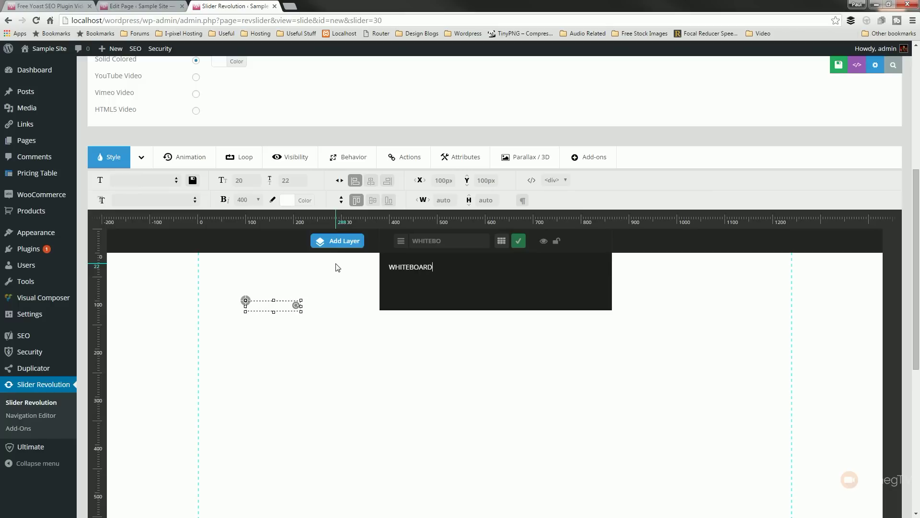
type(" EFFECT")
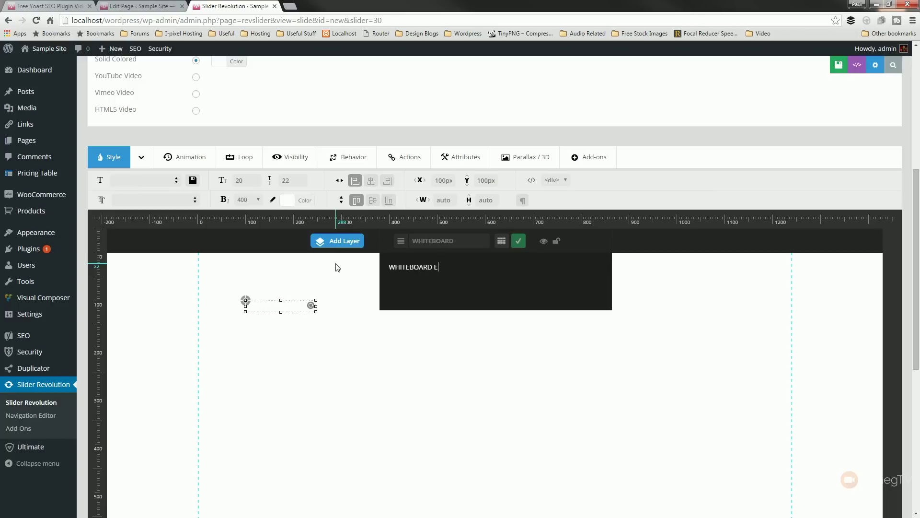
left_click(519, 241)
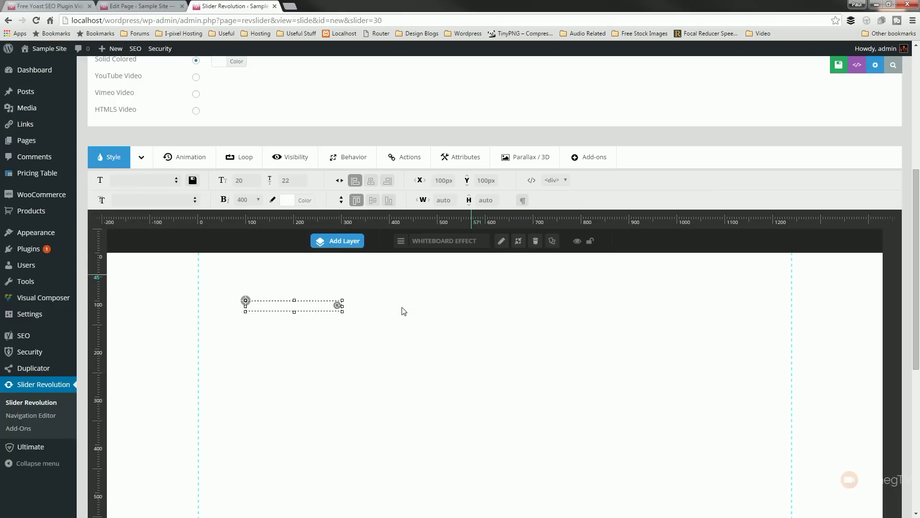
left_click(302, 200)
left_click(281, 268)
left_click(286, 185)
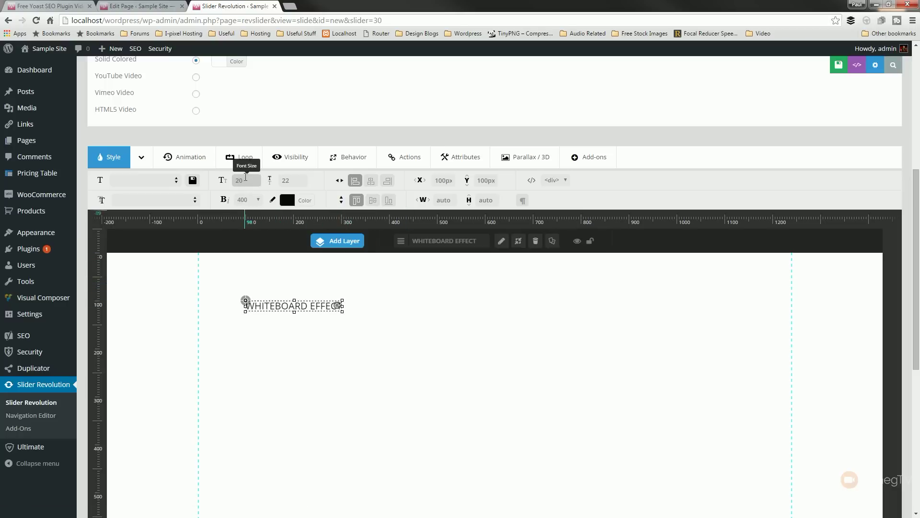
- Set the text to 60px font size and 60px line height, then move it top-left
left_click(242, 180)
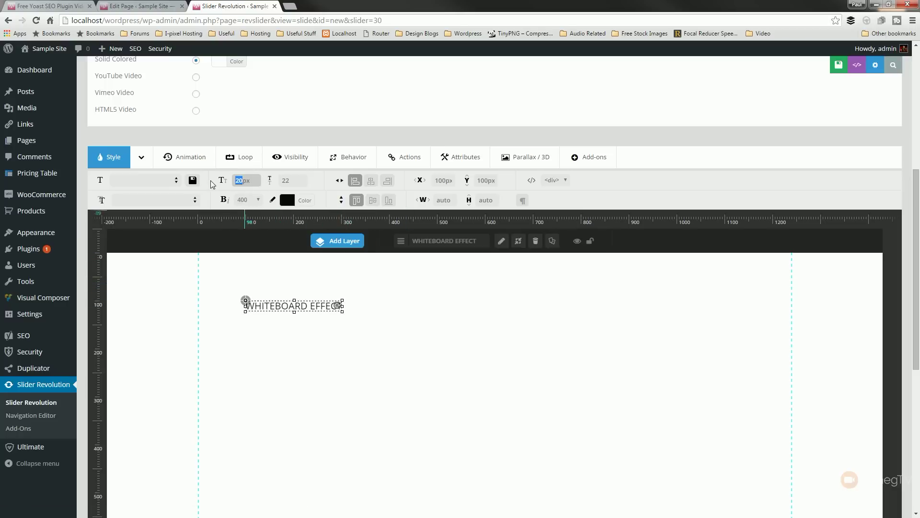
type("60")
key("Return")
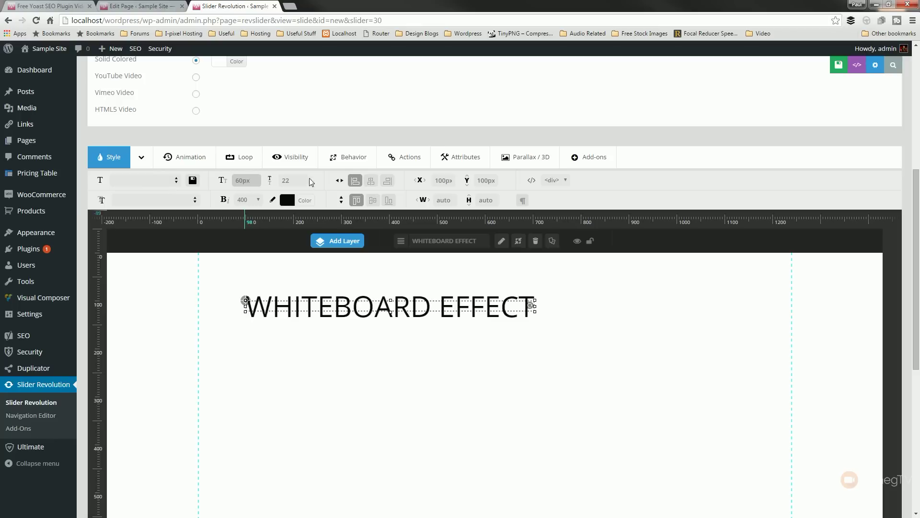
left_click(306, 180)
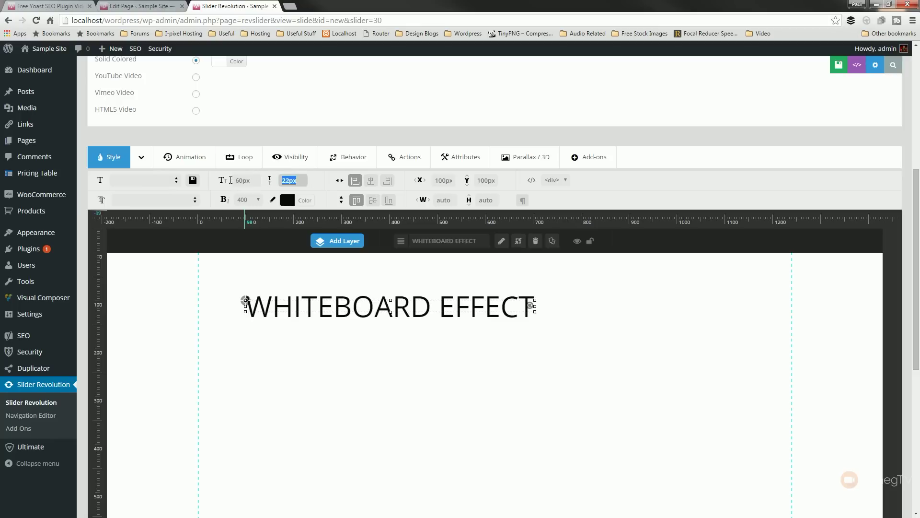
key("Return")
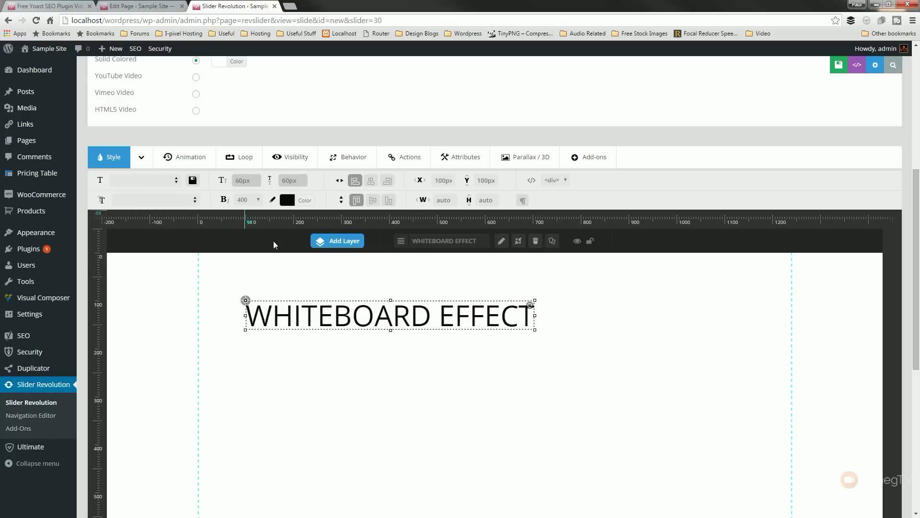
left_click_drag(355, 319, 309, 293)
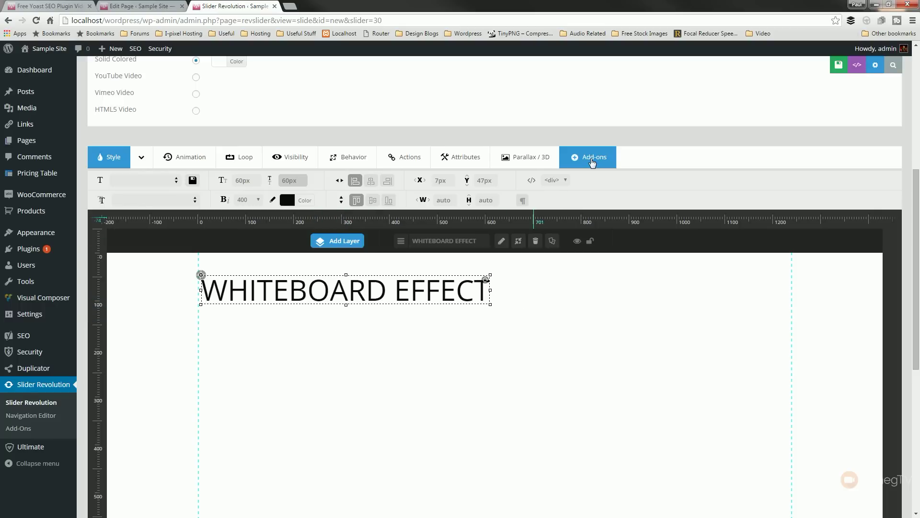
- Set the layer's whiteboard mode to Write with a vertical jitter offset of 10
left_click(593, 162)
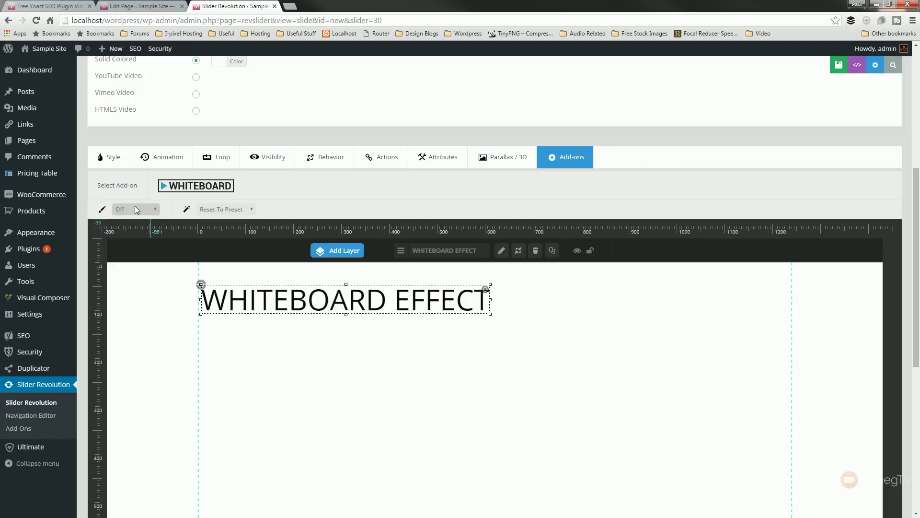
left_click(157, 209)
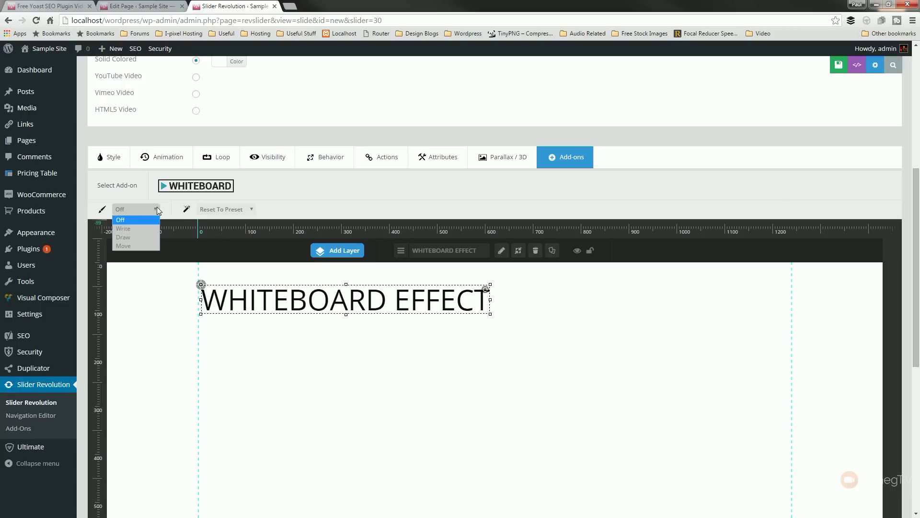
left_click(133, 229)
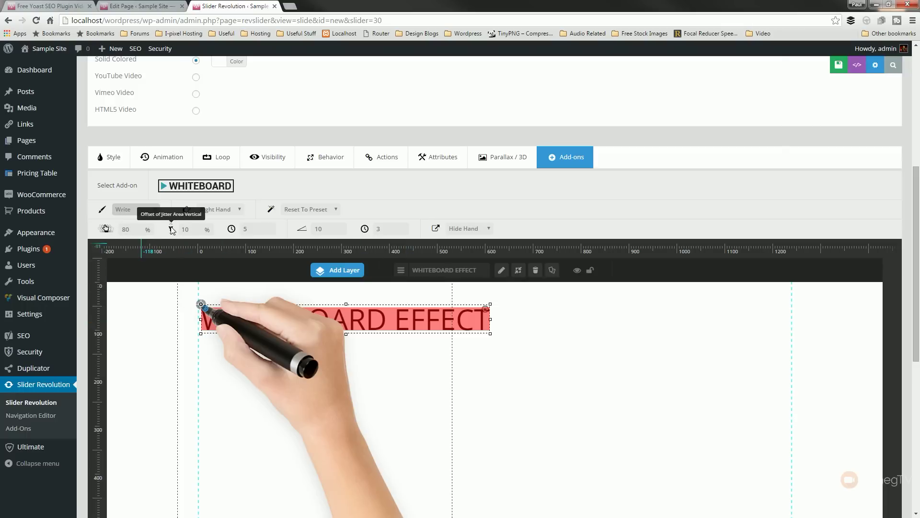
double_click(187, 230)
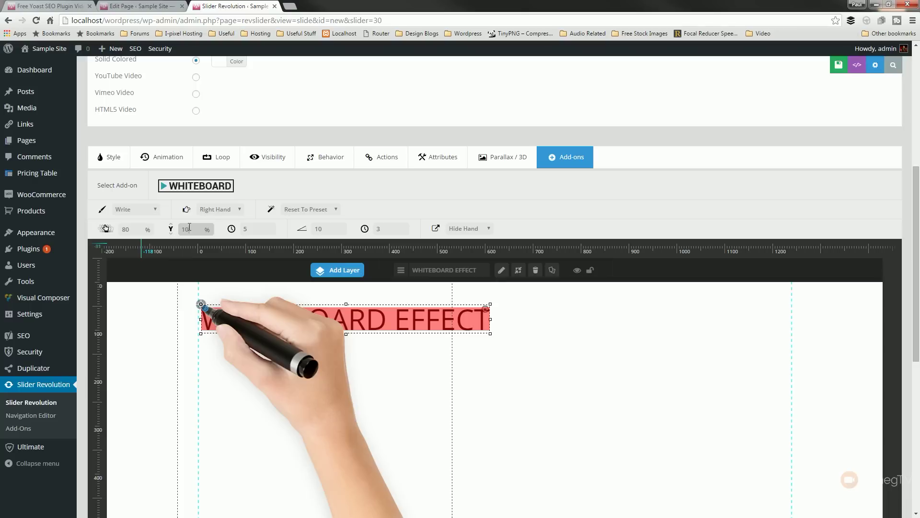
type("25")
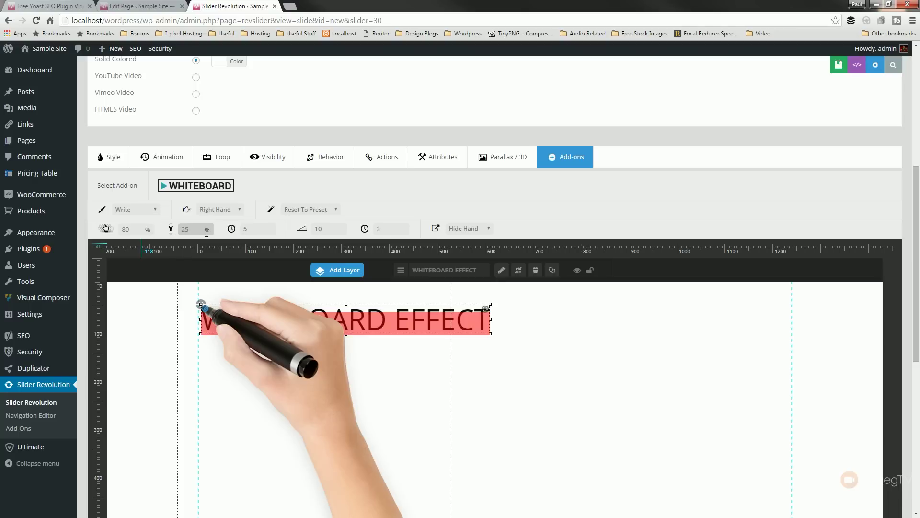
double_click(185, 229)
type("50")
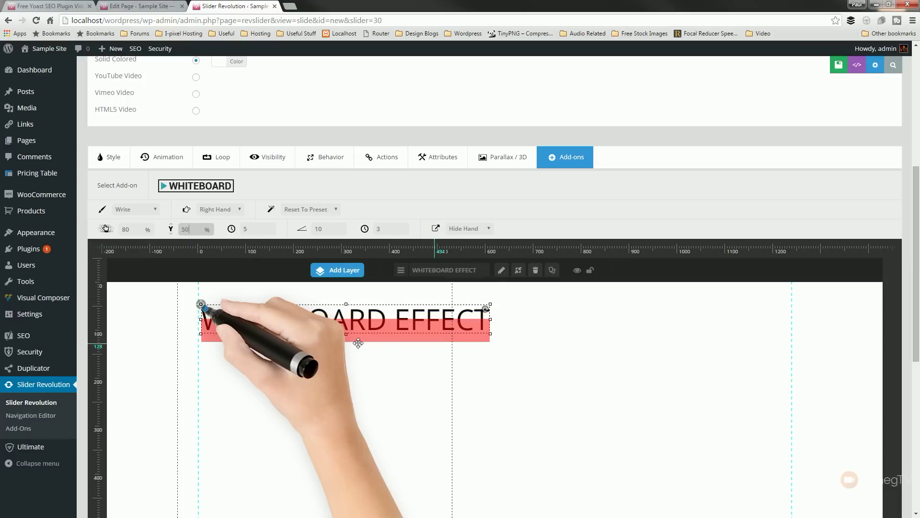
double_click(185, 229)
type("10")
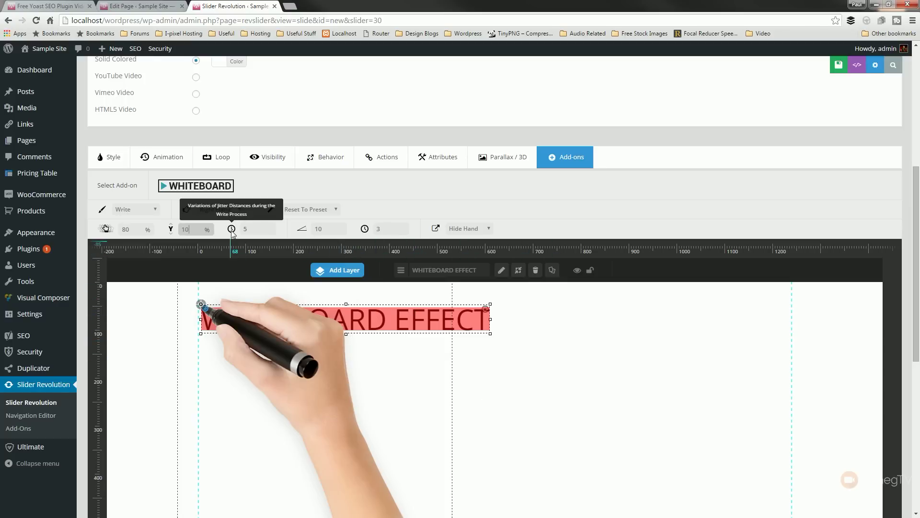
- Set jitter variation 30, hand angle 35, angle variation 30, and keep Hide Hand after
key("Tab")
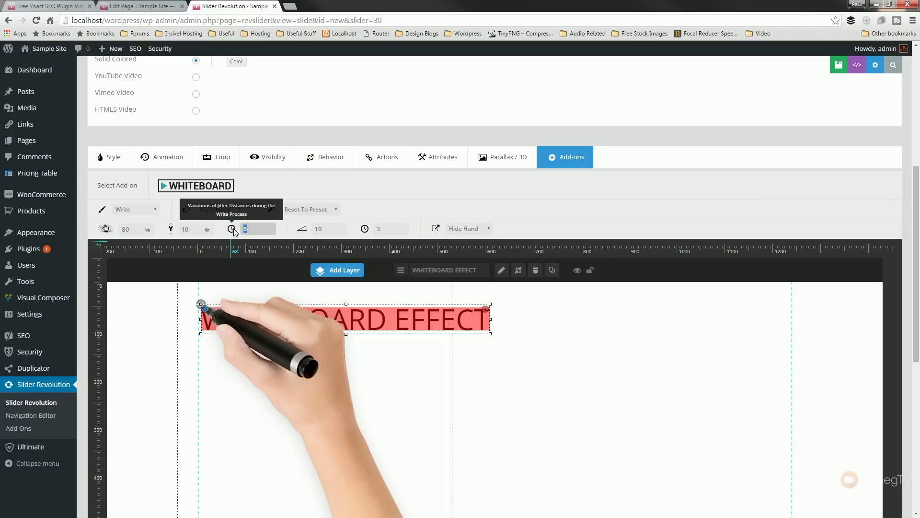
type("30")
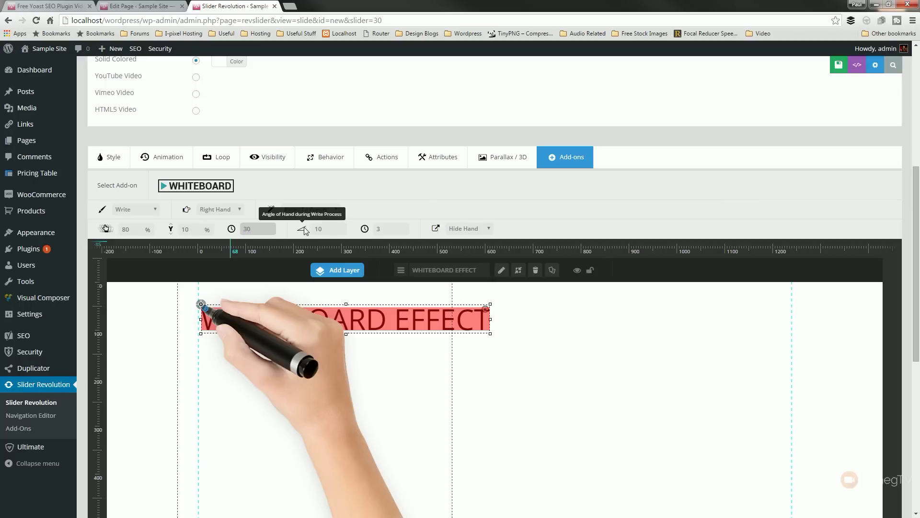
key("Tab")
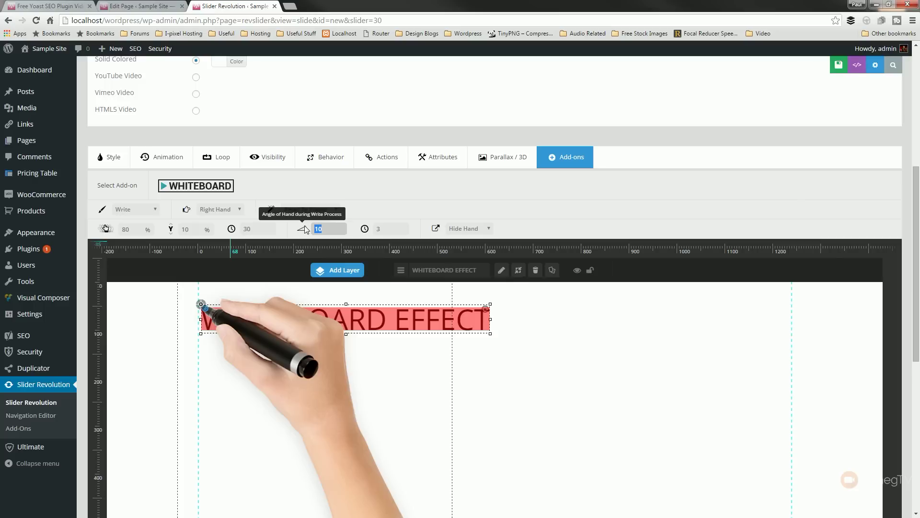
type("35")
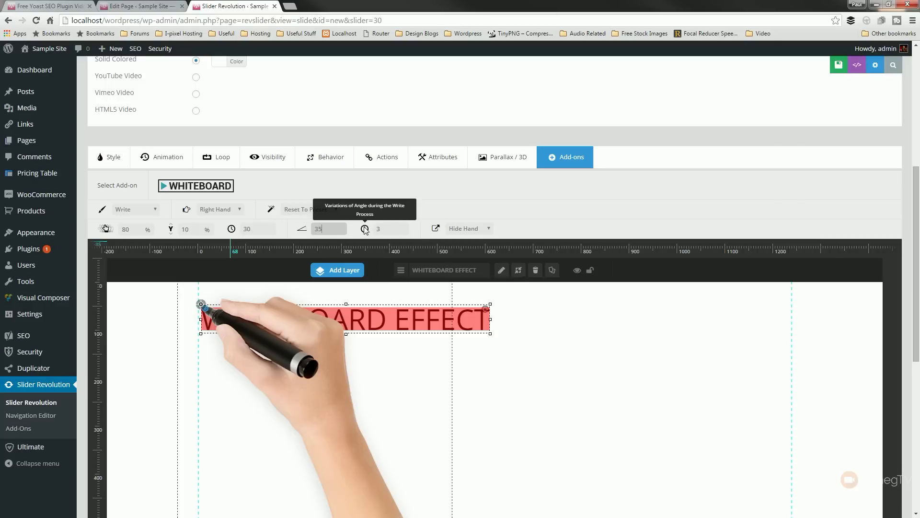
key("Tab")
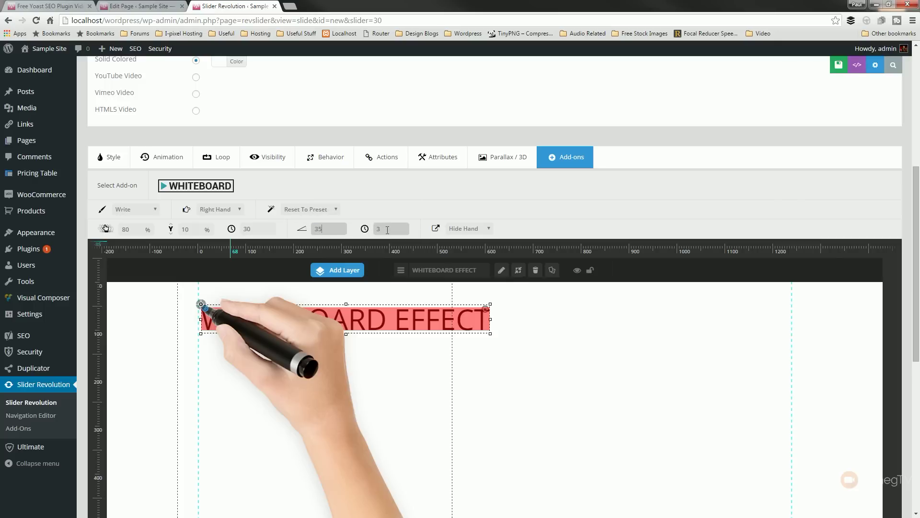
type("30")
key("Tab")
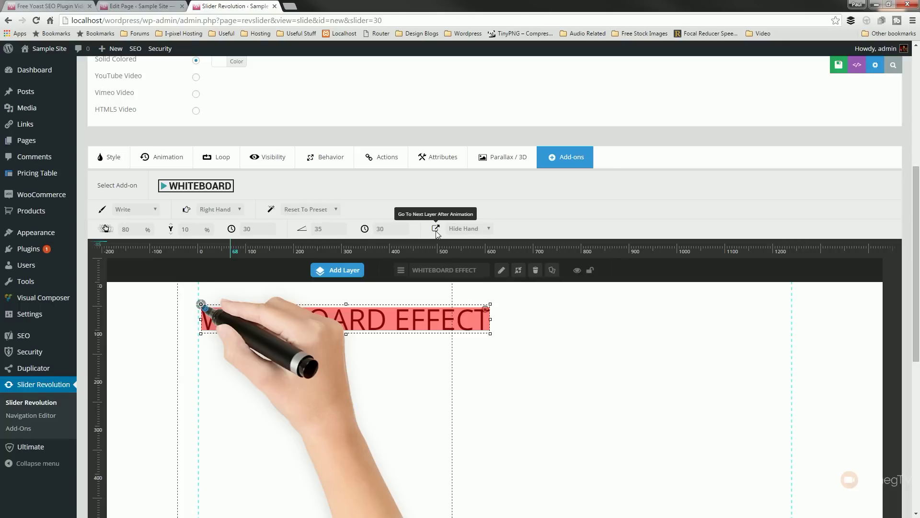
left_click(471, 229)
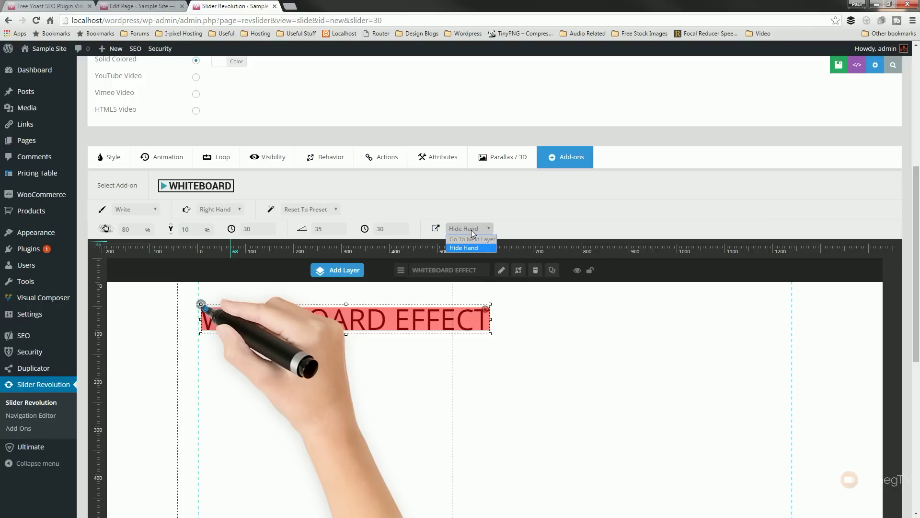
left_click(537, 204)
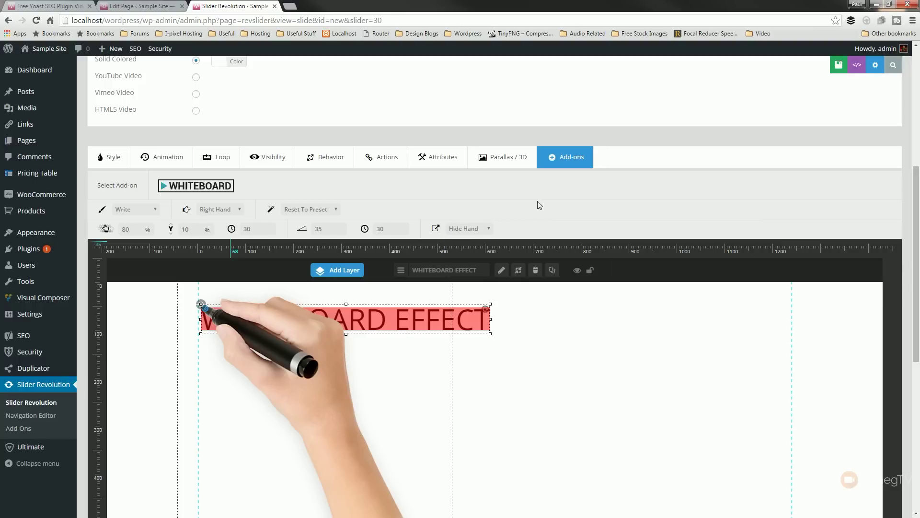
- Keep the right writing hand, apply the Write Slow preset, and save the slide
left_click(218, 210)
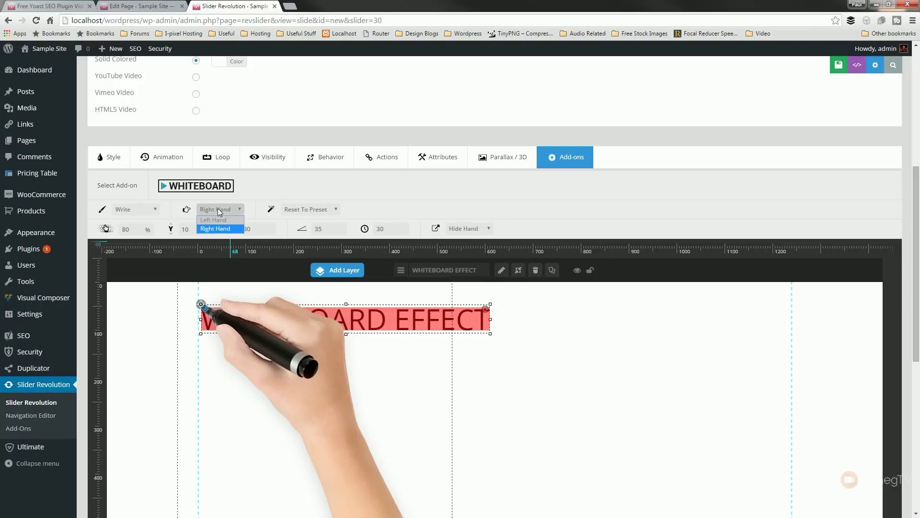
left_click(341, 207)
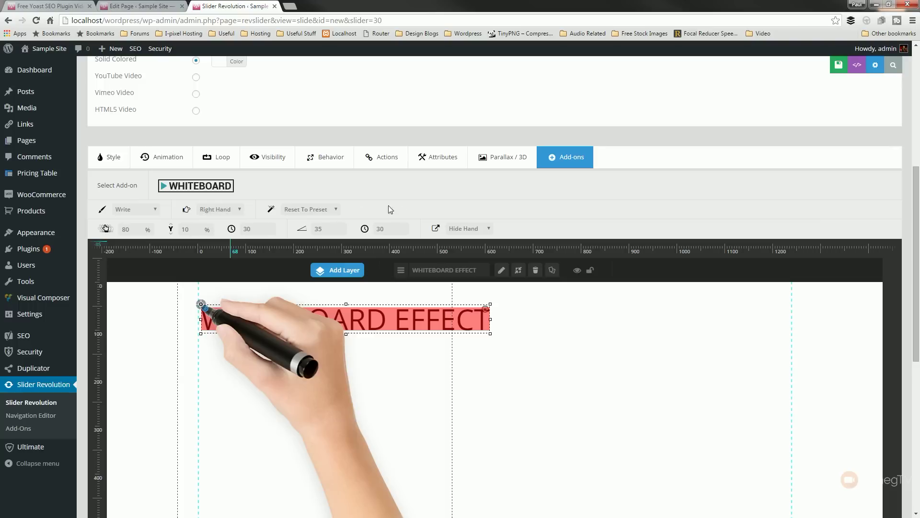
left_click(339, 208)
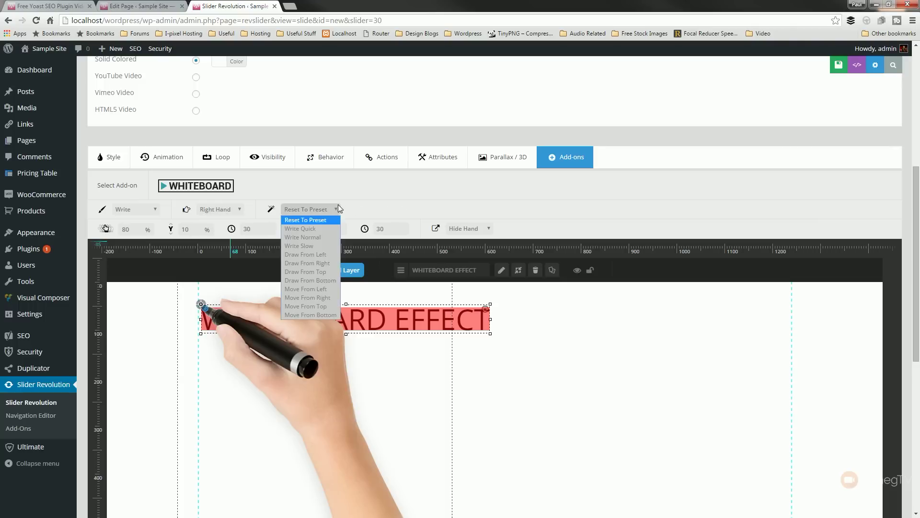
left_click(298, 246)
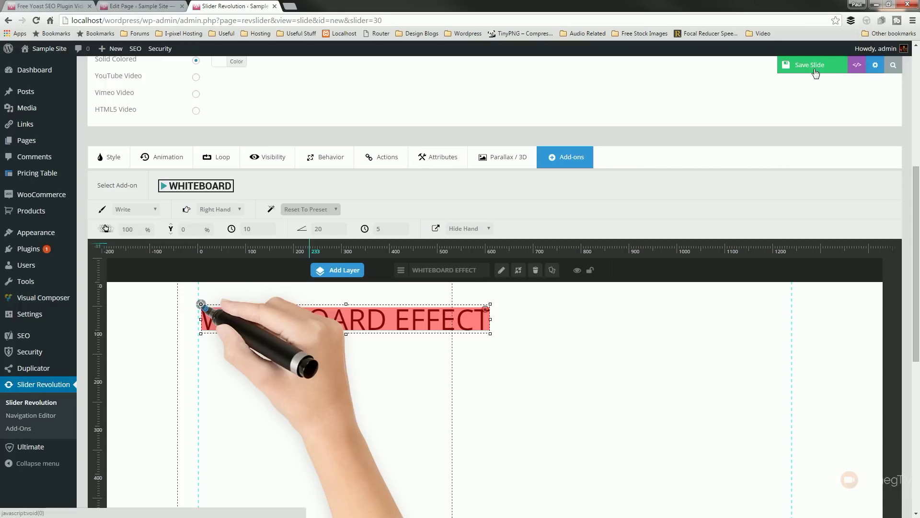
left_click(815, 67)
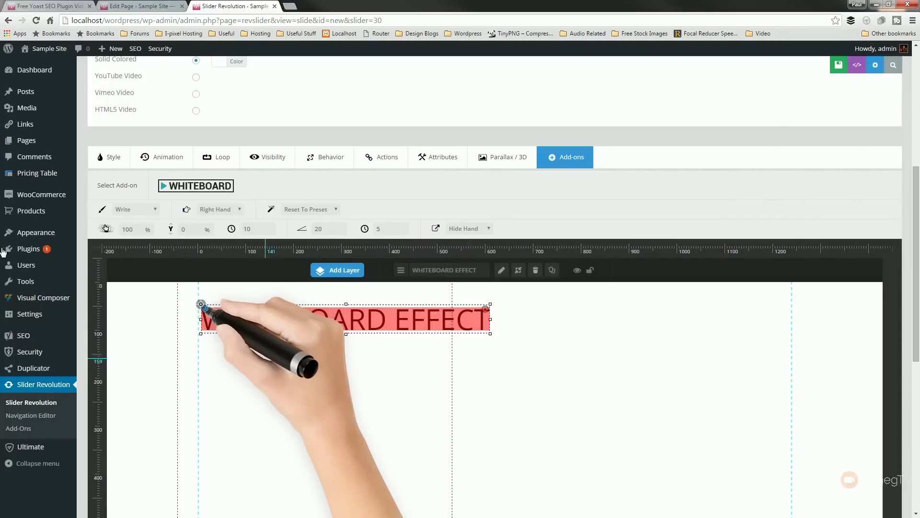
- Reload the front-end home page to watch the hand write WHITEBOARD EFFECT, then return
left_click(46, 6)
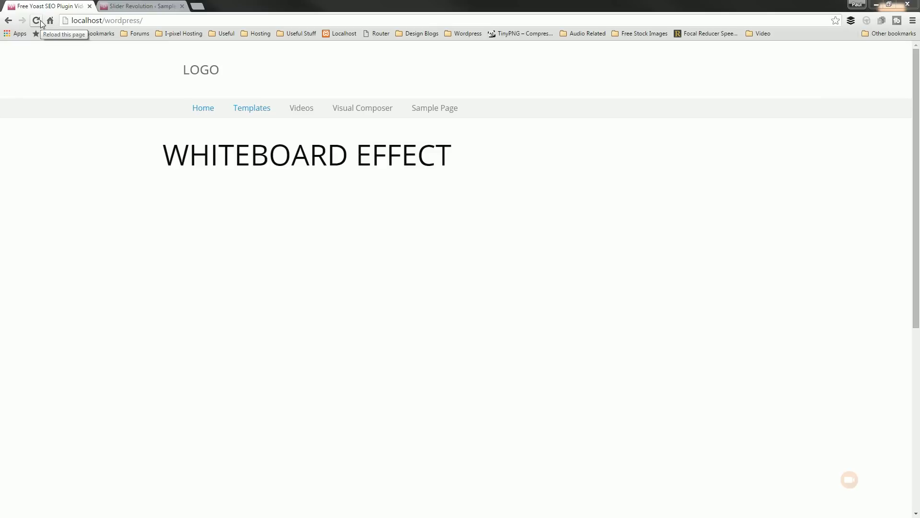
left_click(41, 22)
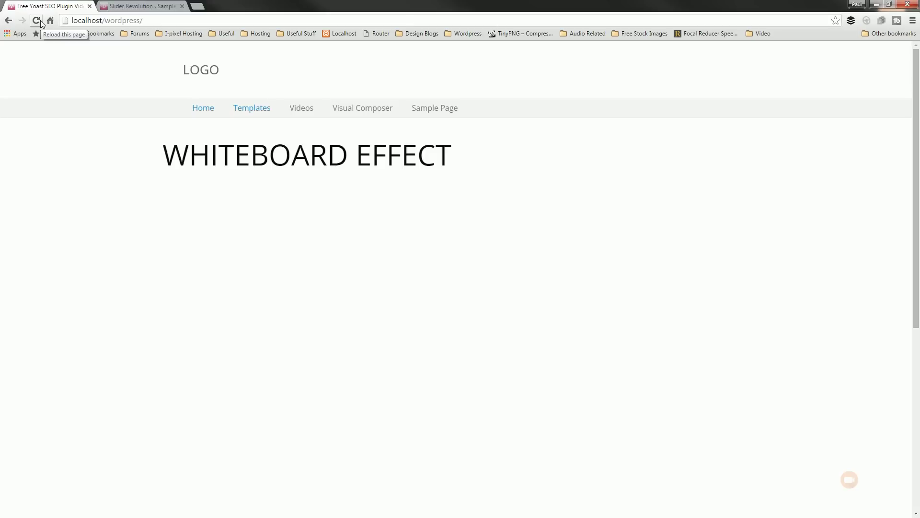
left_click(131, 6)
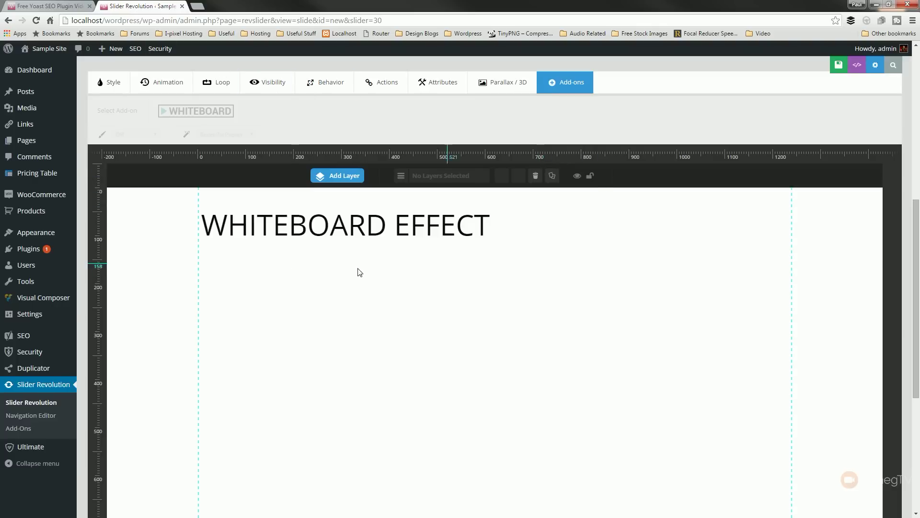
- Add a rounded Click Here arrow button and place it to the right of the title
left_click(294, 220)
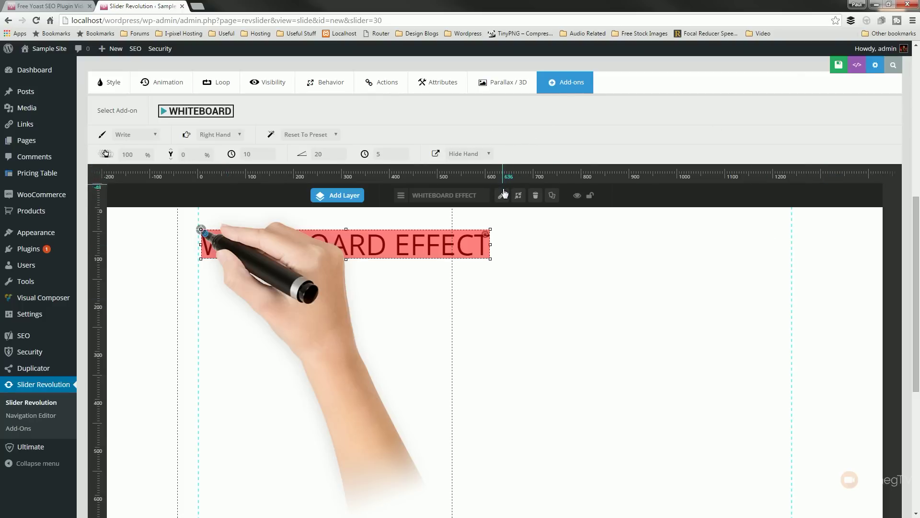
mouse_move(338, 195)
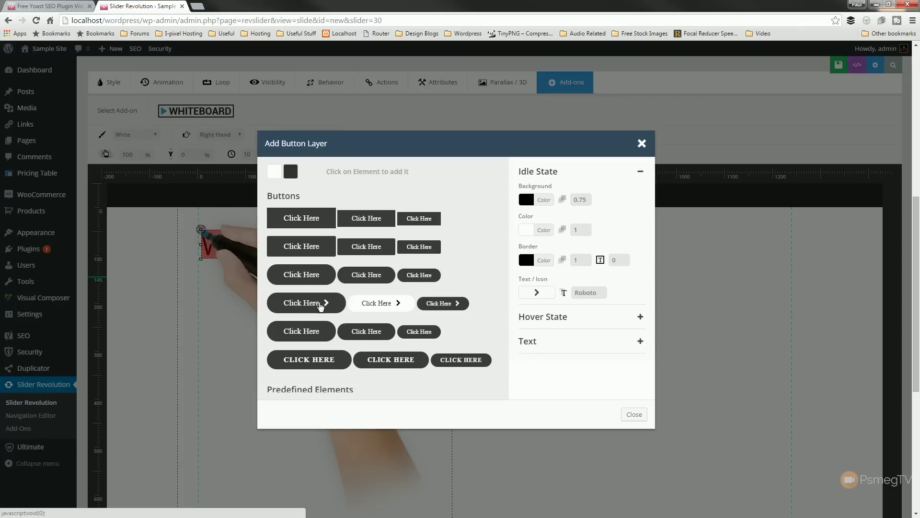
left_click(302, 303)
left_click_drag(289, 249, 566, 230)
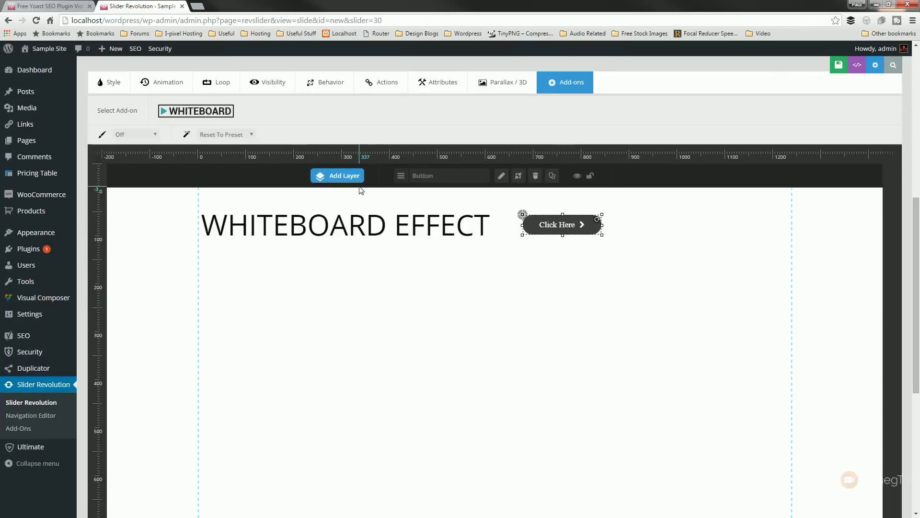
- Add a dark grey Caption Text6 text layer and place it under the title's right end
mouse_move(338, 178)
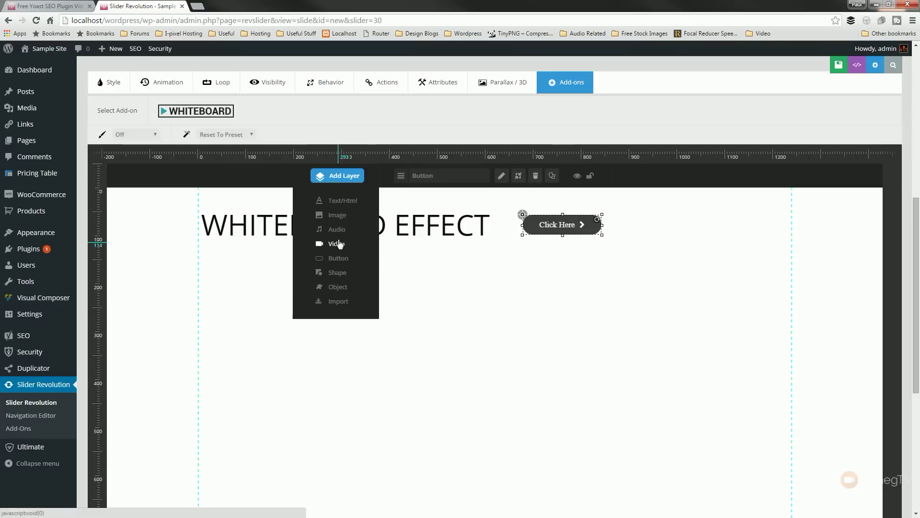
left_click(341, 200)
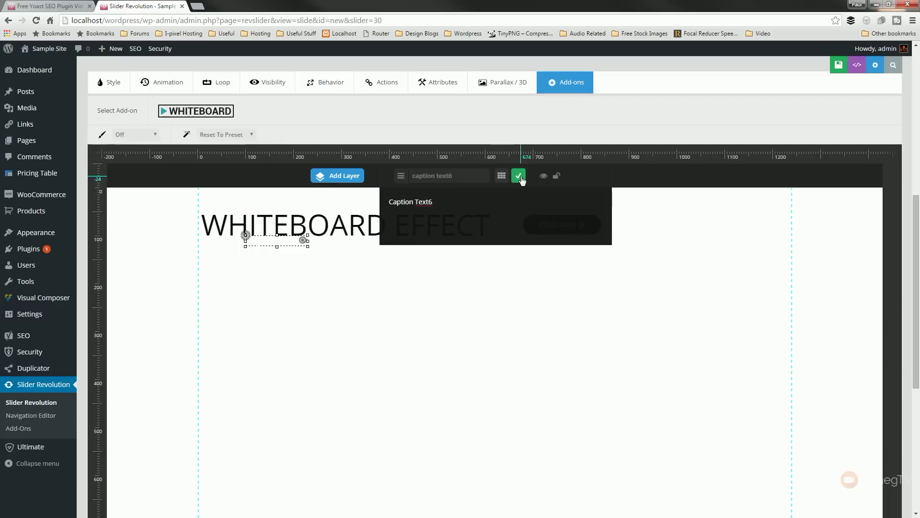
left_click(520, 176)
left_click(123, 81)
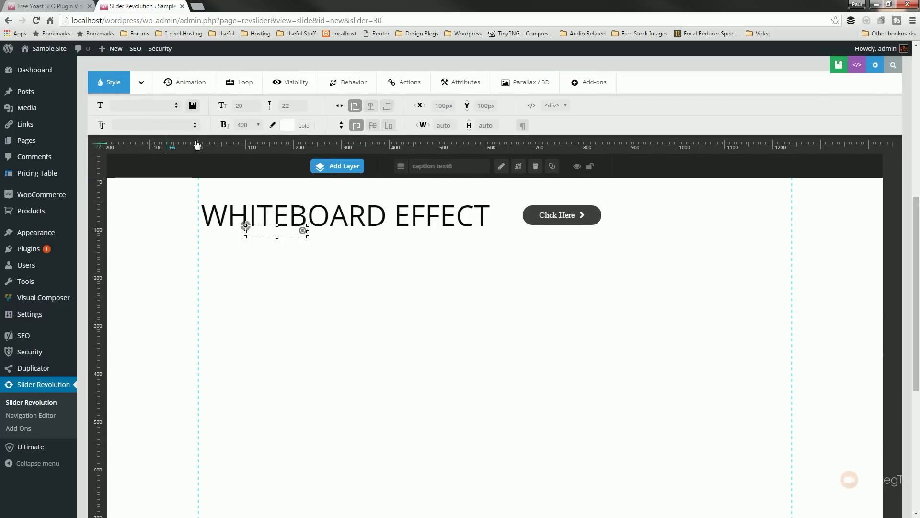
left_click(287, 126)
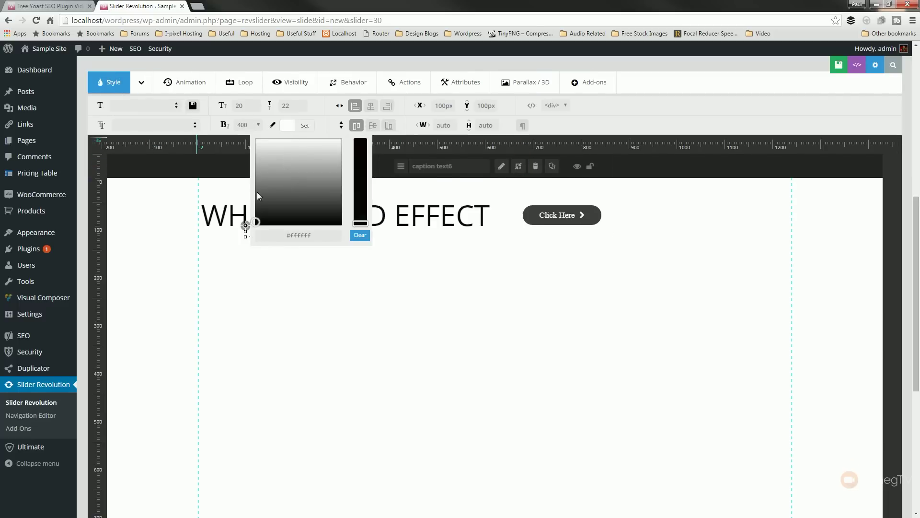
left_click(296, 185)
left_click(287, 214)
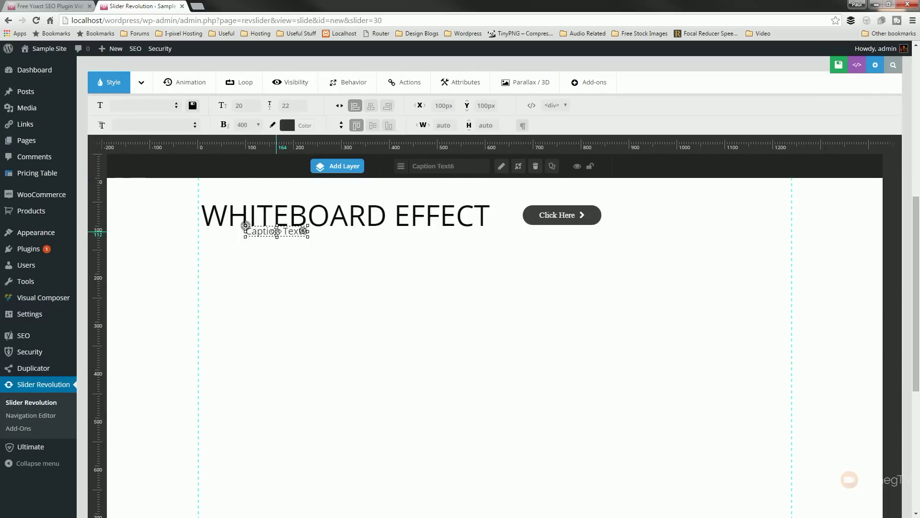
left_click_drag(277, 231, 458, 239)
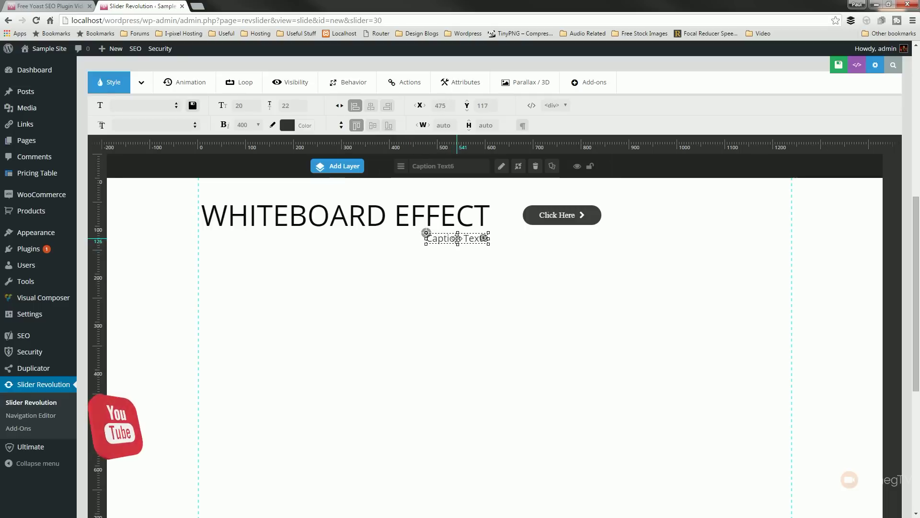
left_click(655, 315)
left_click_drag(917, 220, 916, 366)
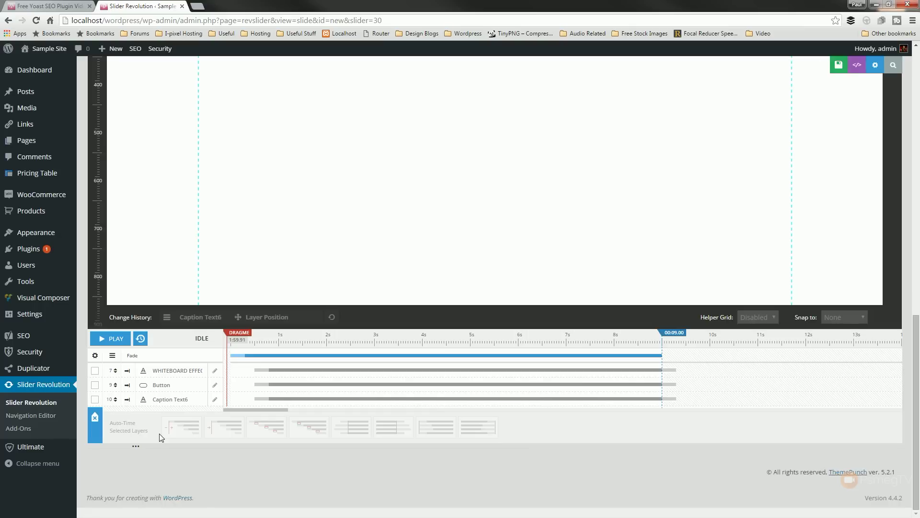
- Bulk-shift all three layers to start at 20 ms (0.02s), keeping their end times
left_click(95, 398)
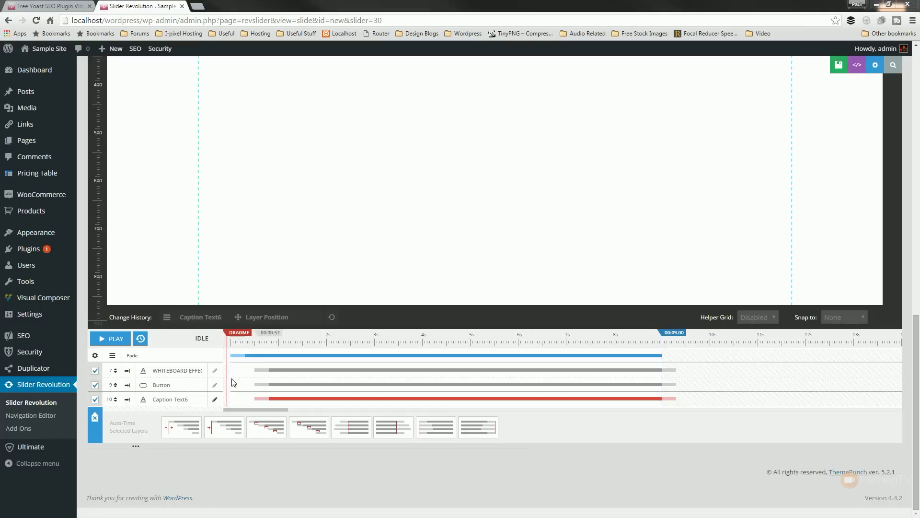
left_click(94, 384)
left_click(95, 370)
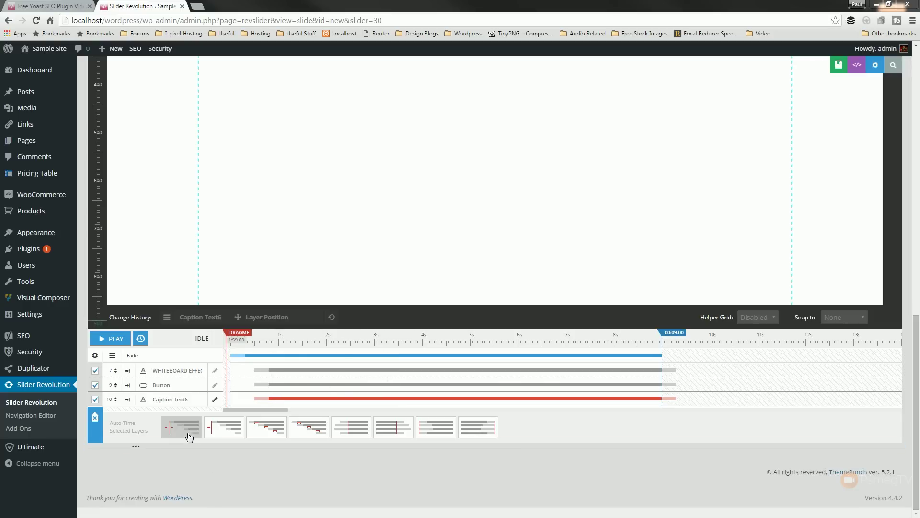
left_click(223, 434)
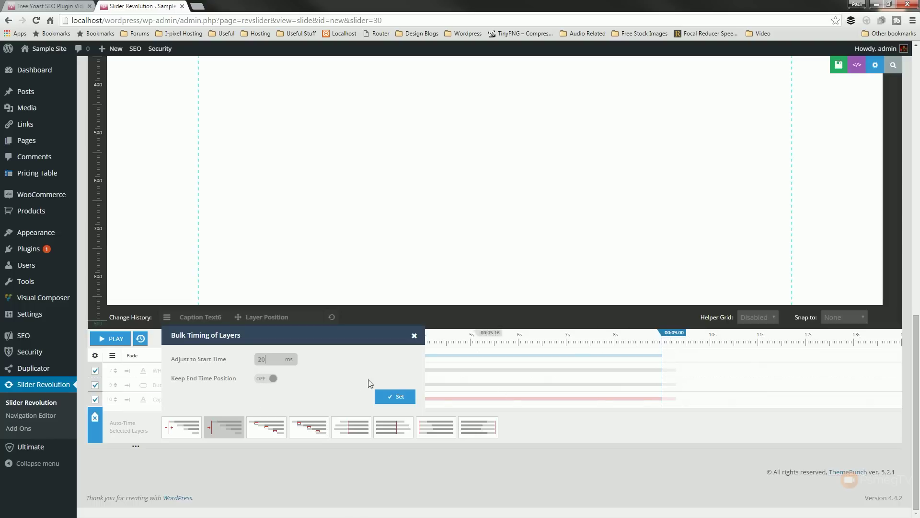
left_click(267, 378)
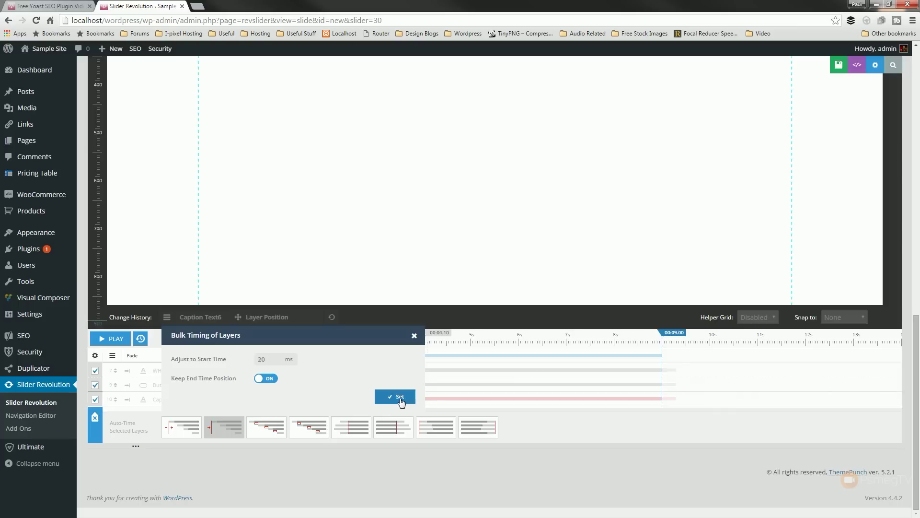
left_click(399, 397)
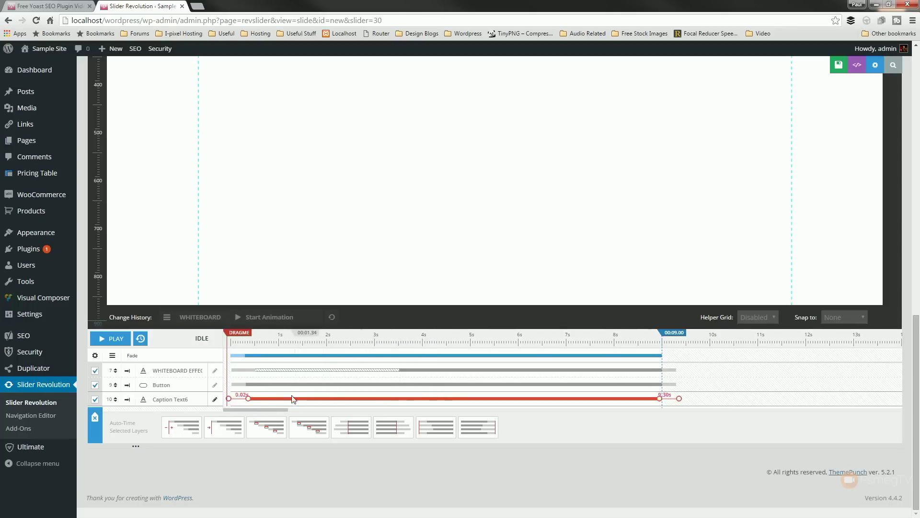
- Stagger the Button and Caption Text6 starts with the fourth Auto-Time preset: 20 ms start, 0 ms overlap, Keep End Time
left_click(311, 428)
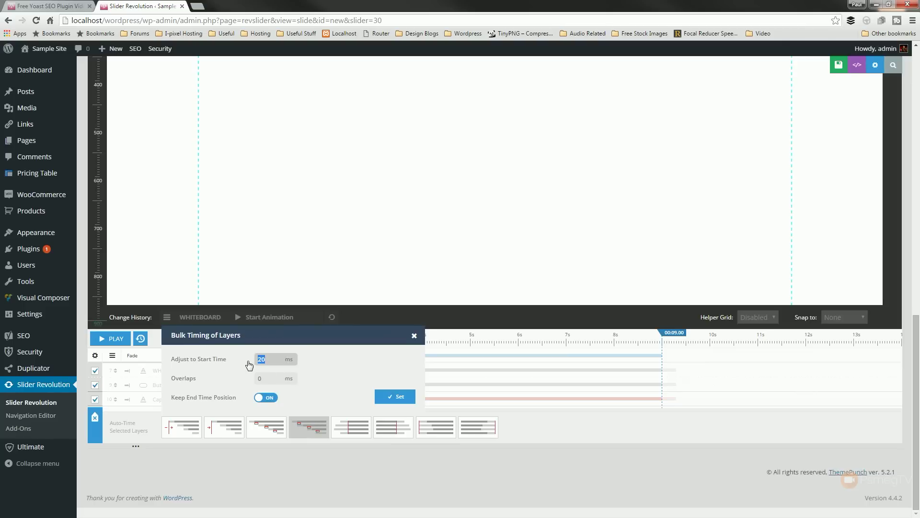
key("Tab")
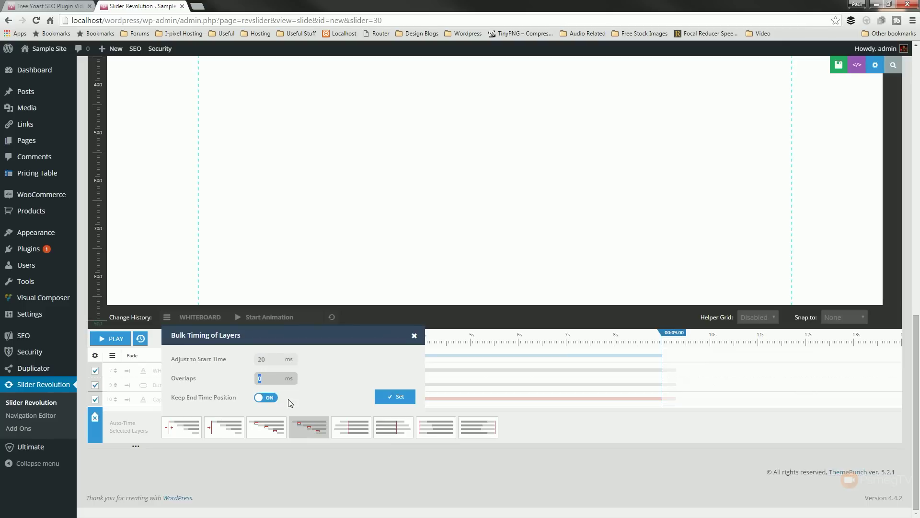
left_click(383, 399)
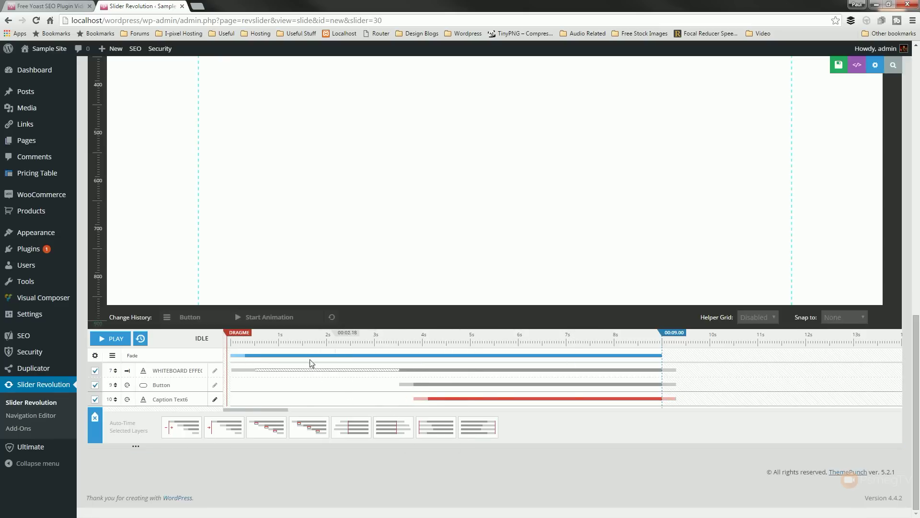
mouse_move(408, 383)
scroll(361, 287, "up", 3)
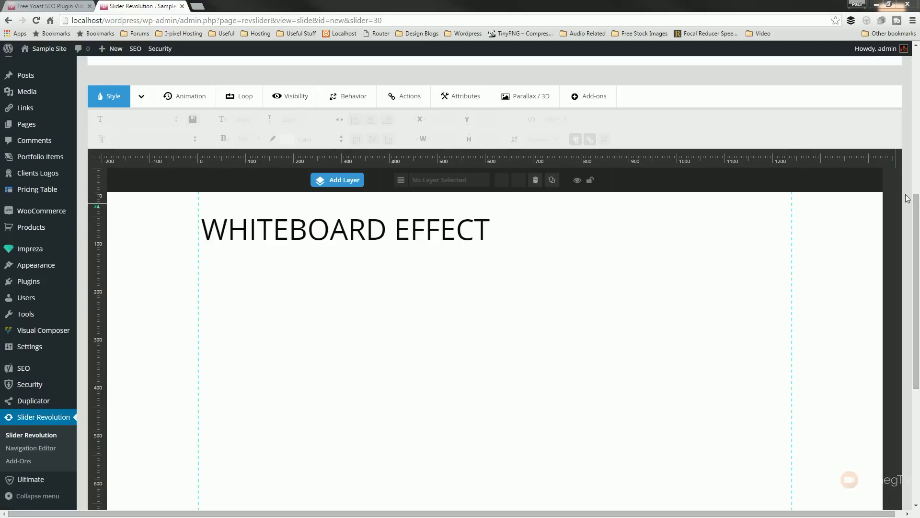
- Scroll the slide editor back to the canvas showing the WHITEBOARD EFFECT text
scroll(915, 213, "down", 4)
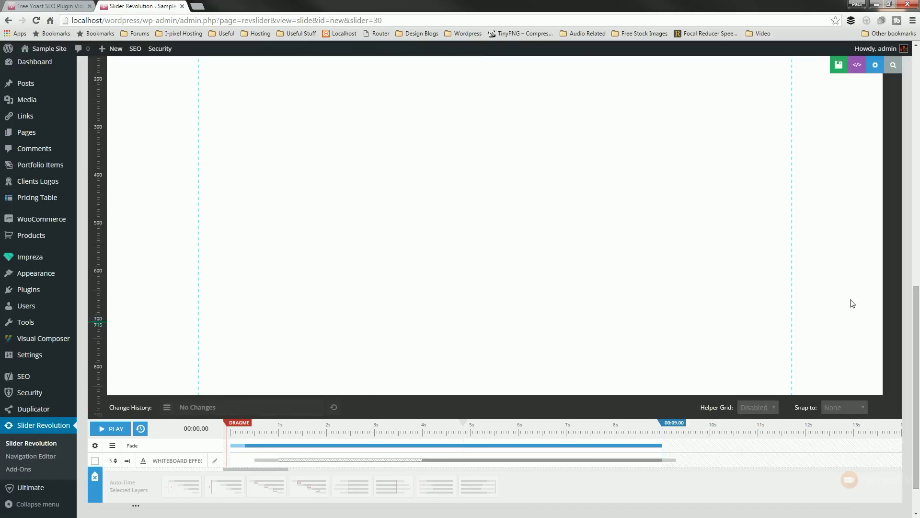
left_click_drag(915, 305, 913, 207)
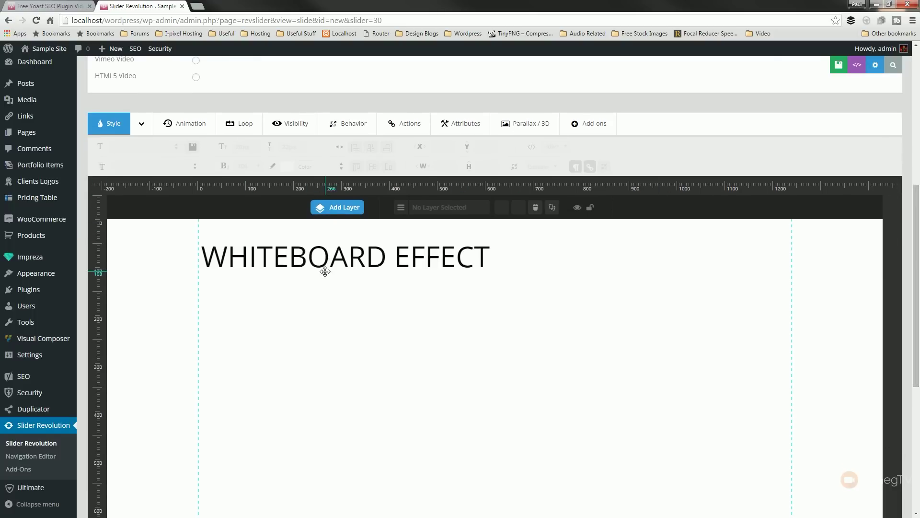
- Add a dark square Click Here button right of the WHITEBOARD EFFECT title and show the change history
mouse_move(335, 209)
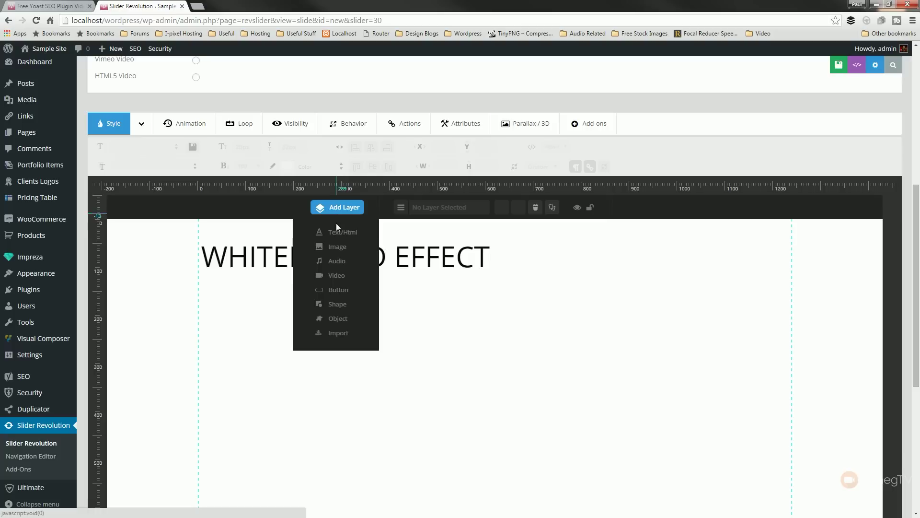
left_click(355, 290)
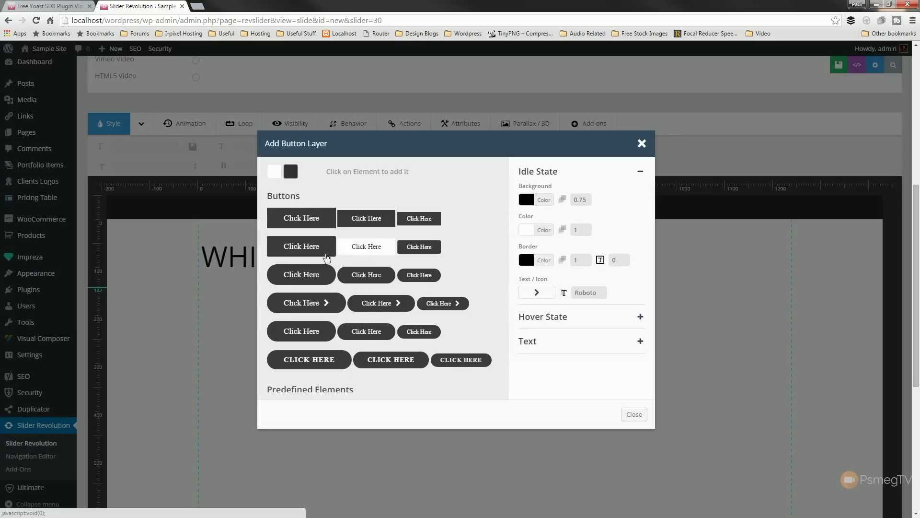
left_click(331, 280)
left_click_drag(277, 281, 544, 262)
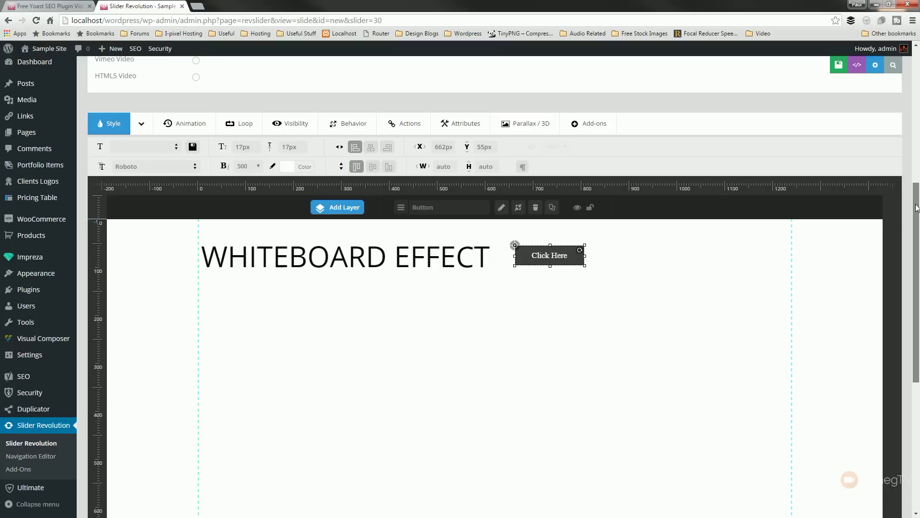
left_click_drag(917, 207, 916, 334)
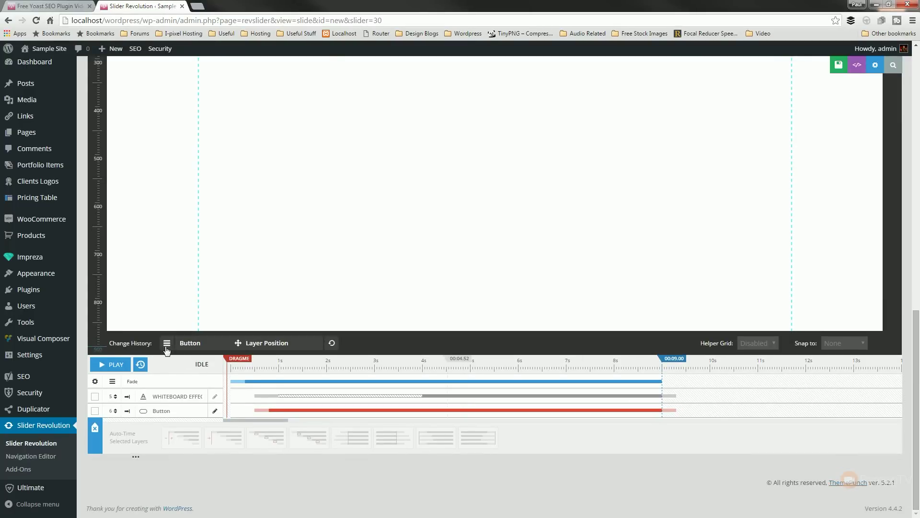
left_click(167, 343)
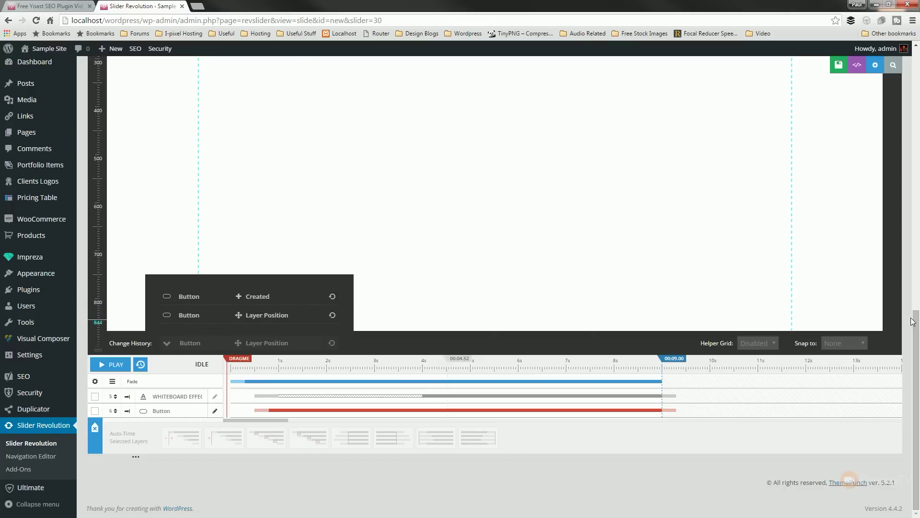
- Add a white CLICK HERE button preset and place it right of the existing Click Here button
left_click_drag(913, 321, 913, 182)
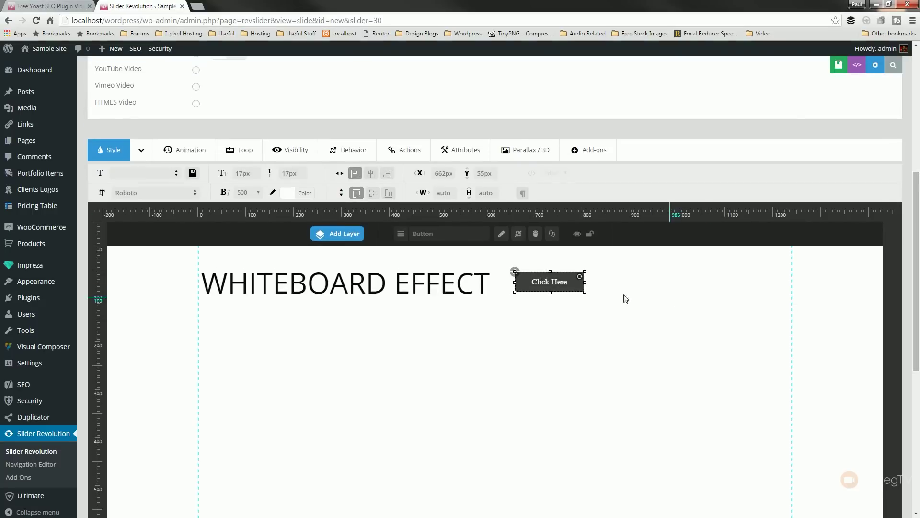
left_click(626, 299)
left_click(338, 234)
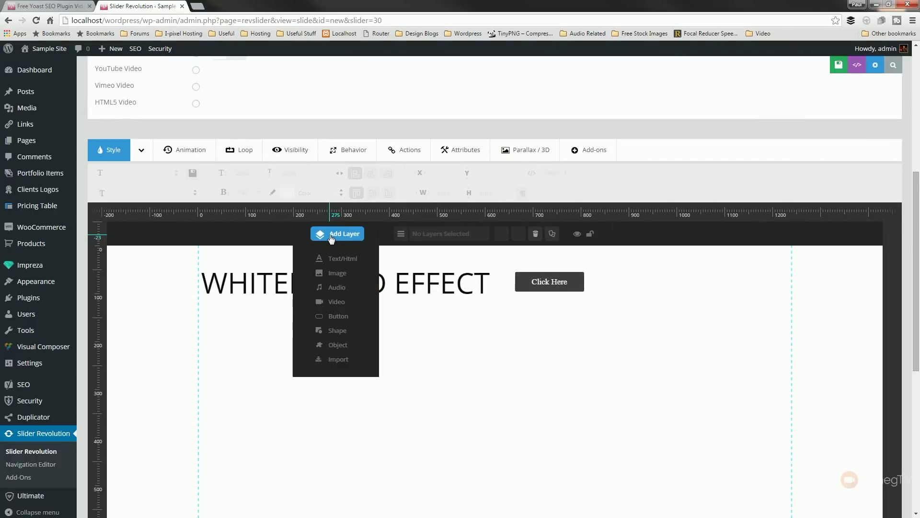
left_click(341, 319)
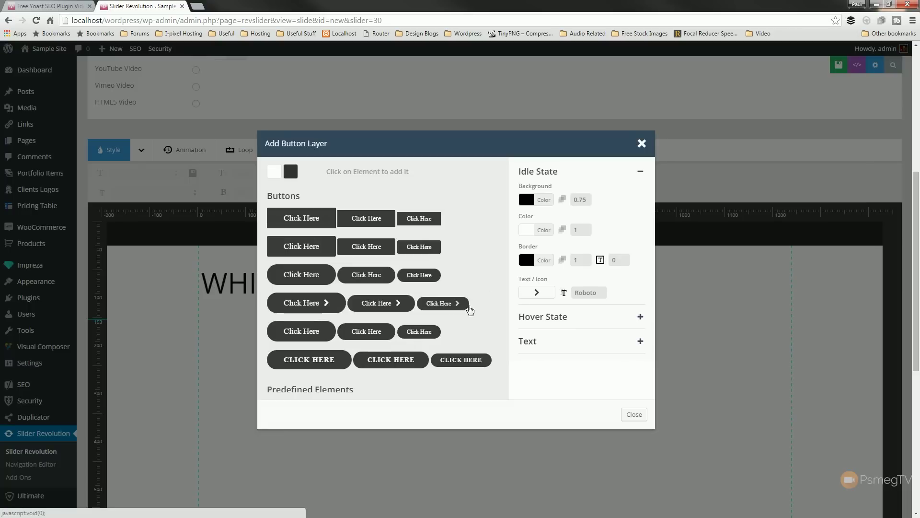
left_click(324, 365)
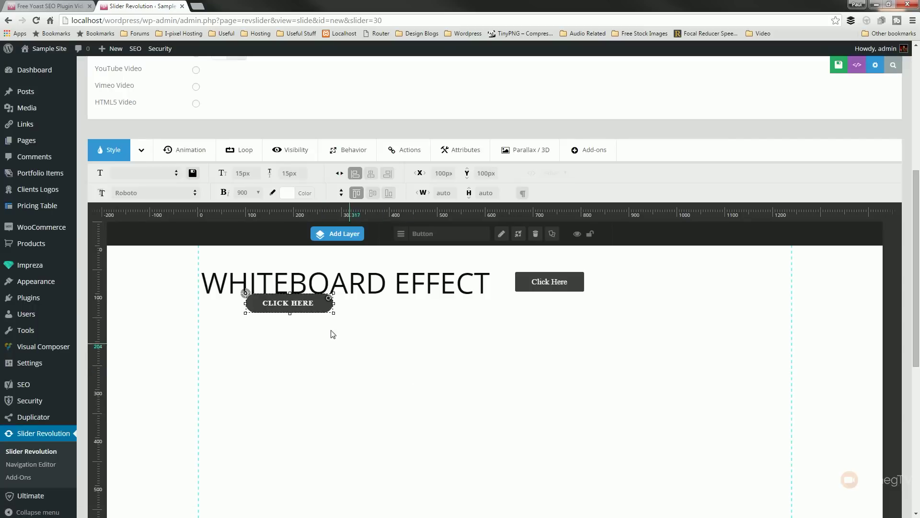
left_click_drag(337, 303, 651, 289)
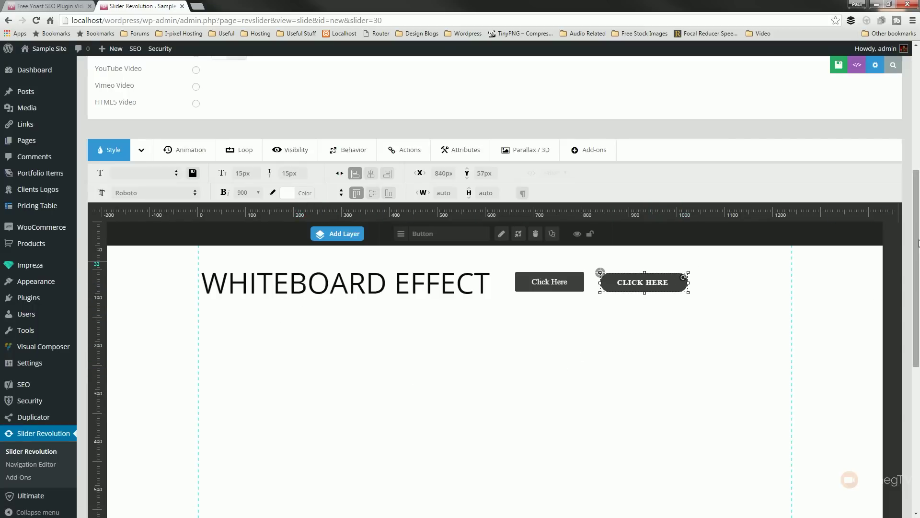
left_click_drag(918, 275, 918, 408)
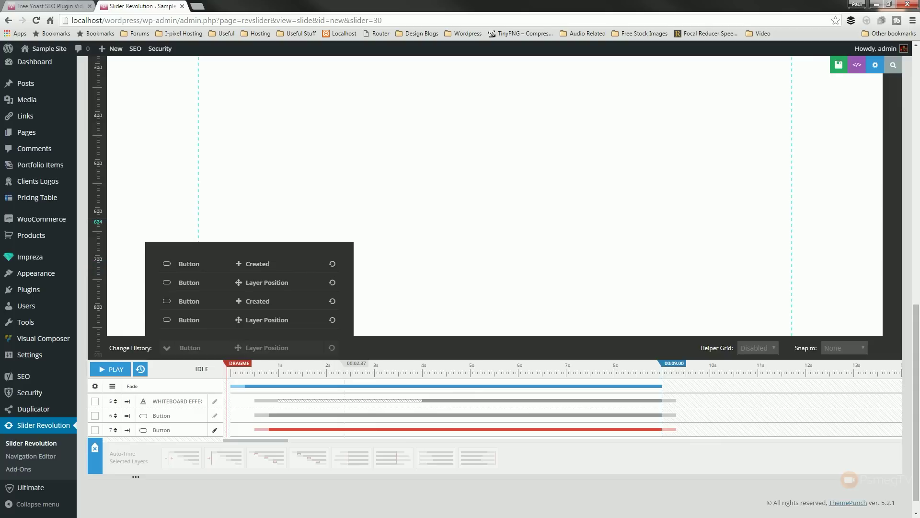
- Undo the second button with Ctrl+Z and revert to the earlier 'Created' change-history entry
key("ctrl+z")
left_click(315, 306)
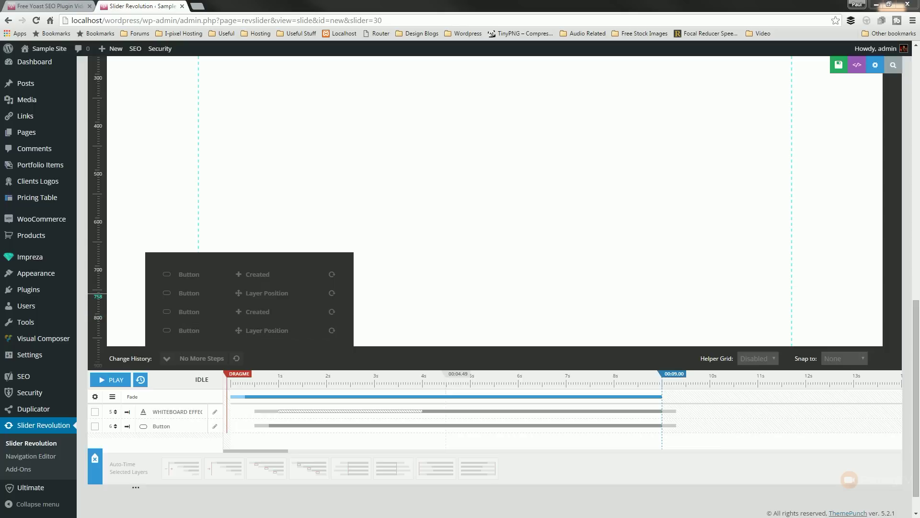
- Insert the Whiteboard category's Chart08 easel-chart object as an SVG layer below the title
scroll(105, 217, "up", 7)
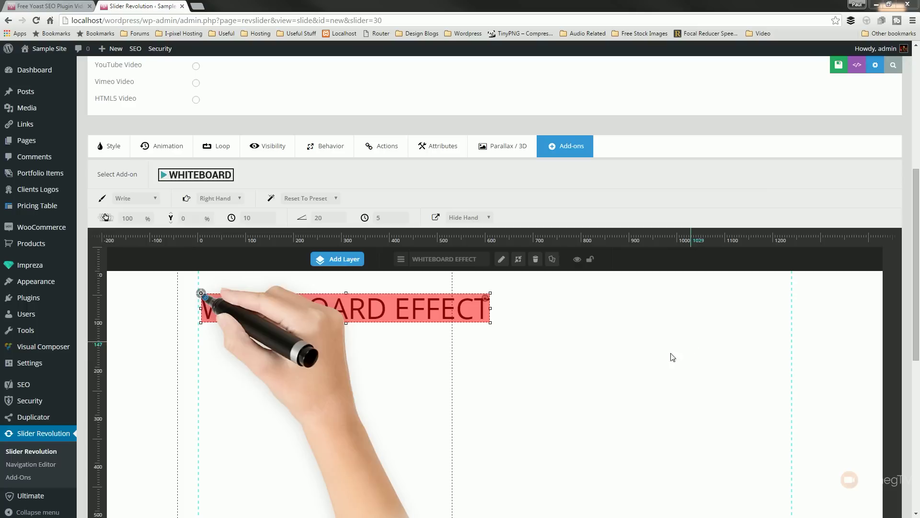
mouse_move(345, 264)
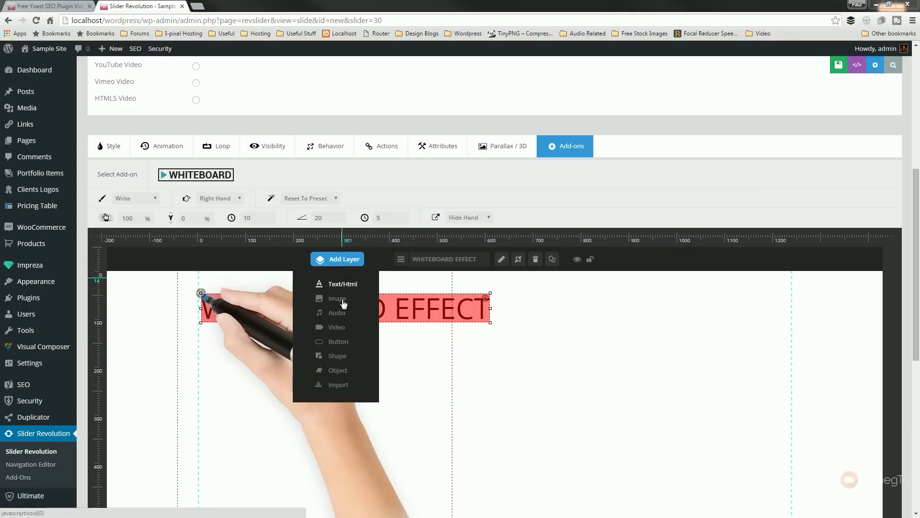
left_click(343, 371)
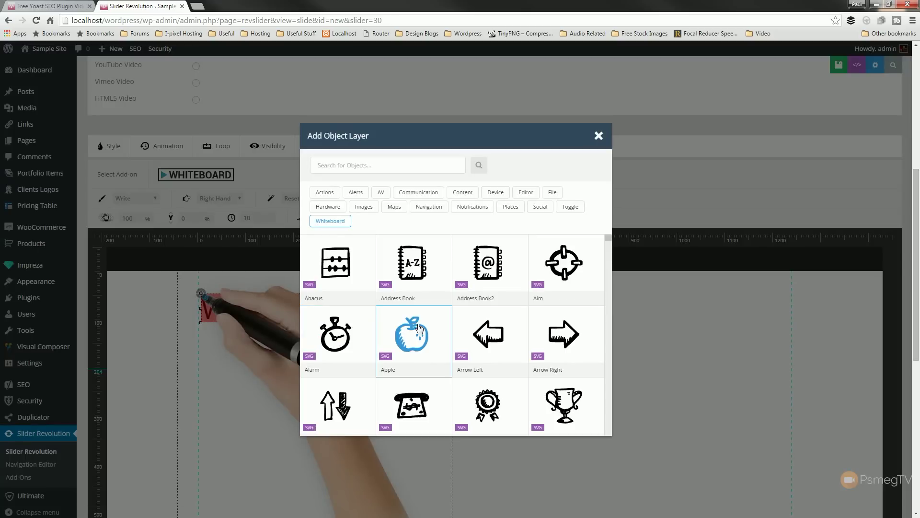
left_click(341, 207)
left_click(363, 206)
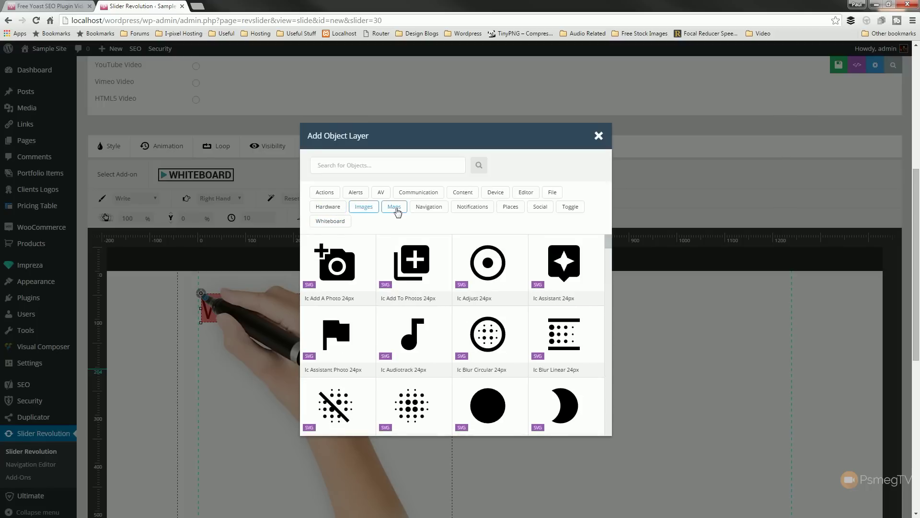
left_click(395, 207)
left_click(426, 211)
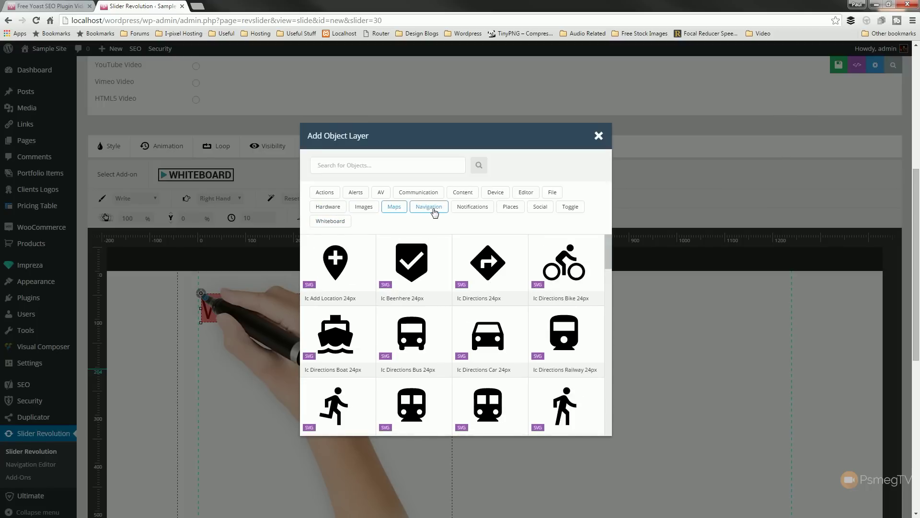
left_click(330, 222)
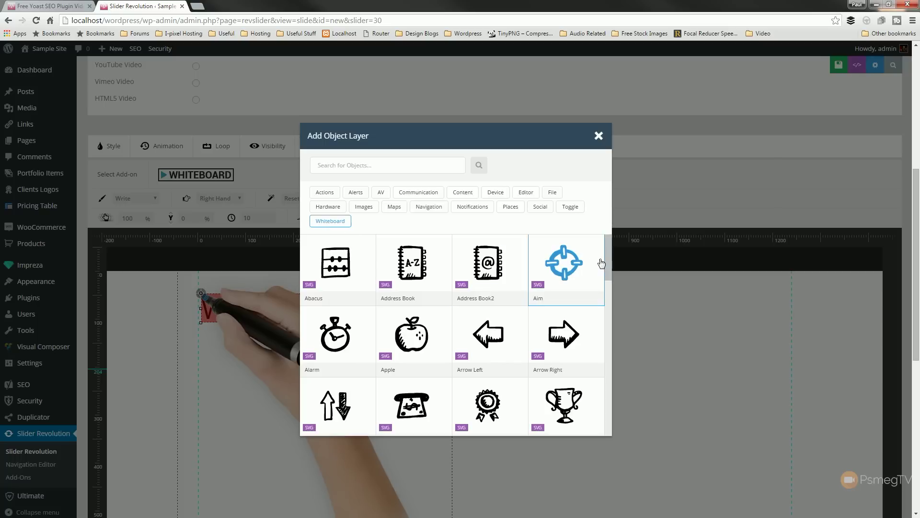
left_click_drag(606, 261, 610, 331)
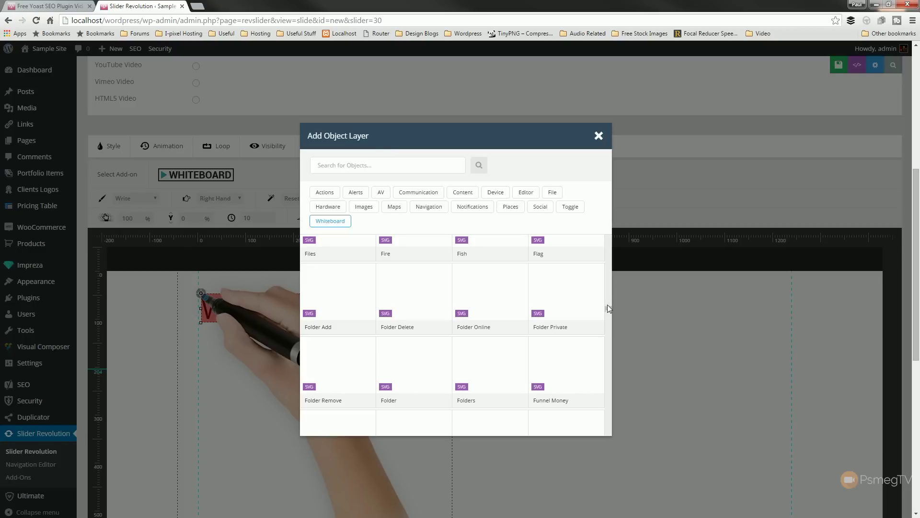
left_click(609, 278)
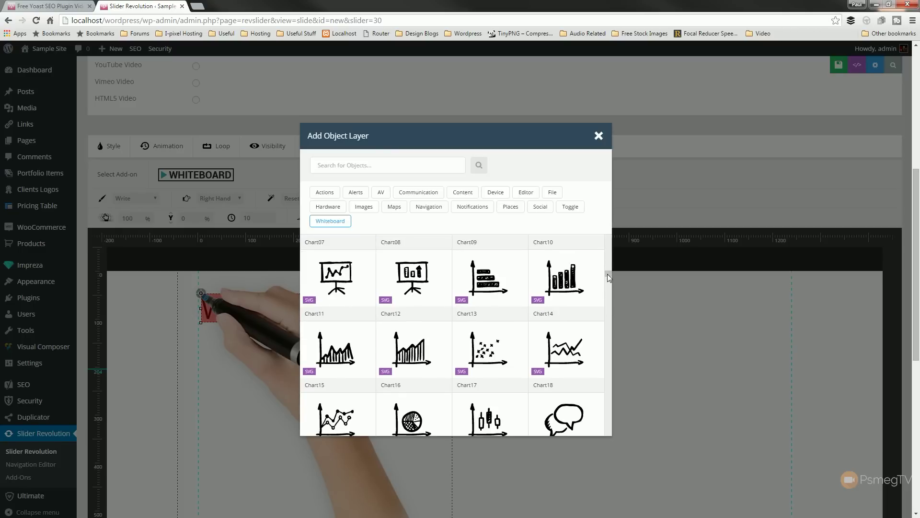
left_click(405, 277)
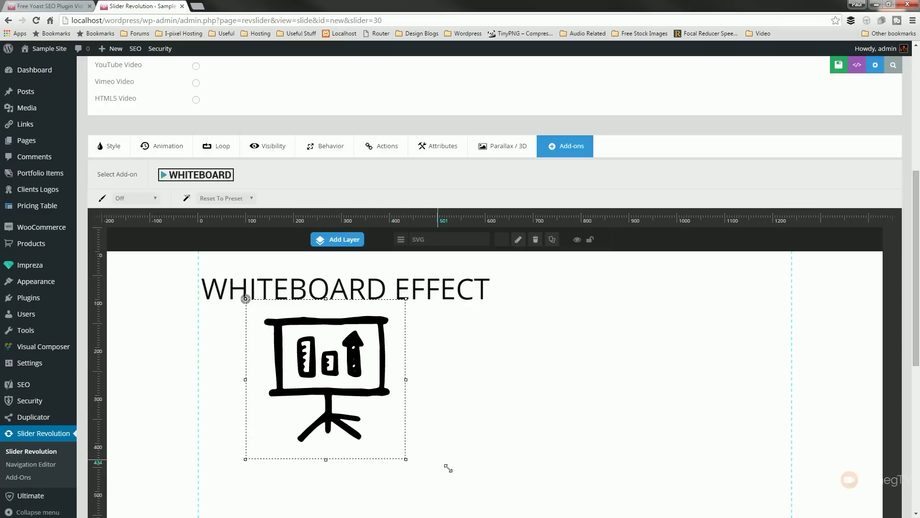
- Move the chart SVG right of the title and set its Whiteboard mode from Off to Draw
left_click_drag(378, 360, 647, 338)
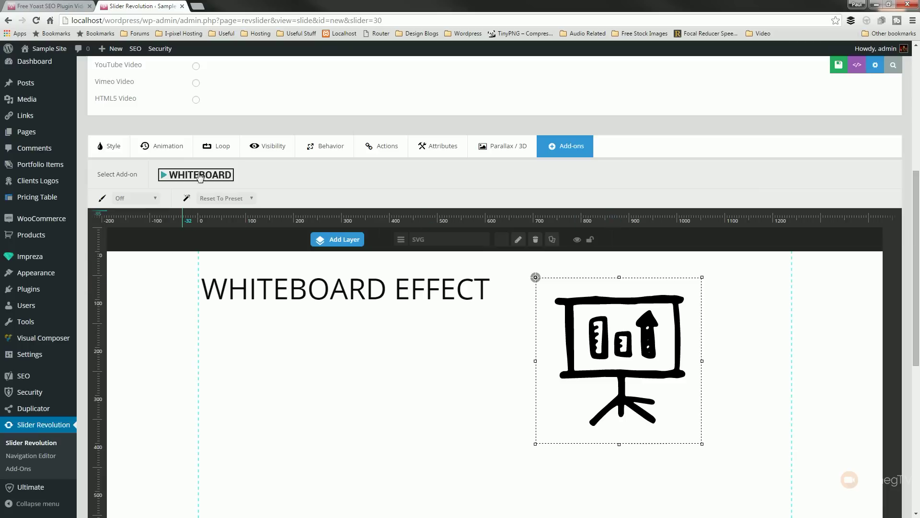
left_click(158, 198)
left_click(136, 219)
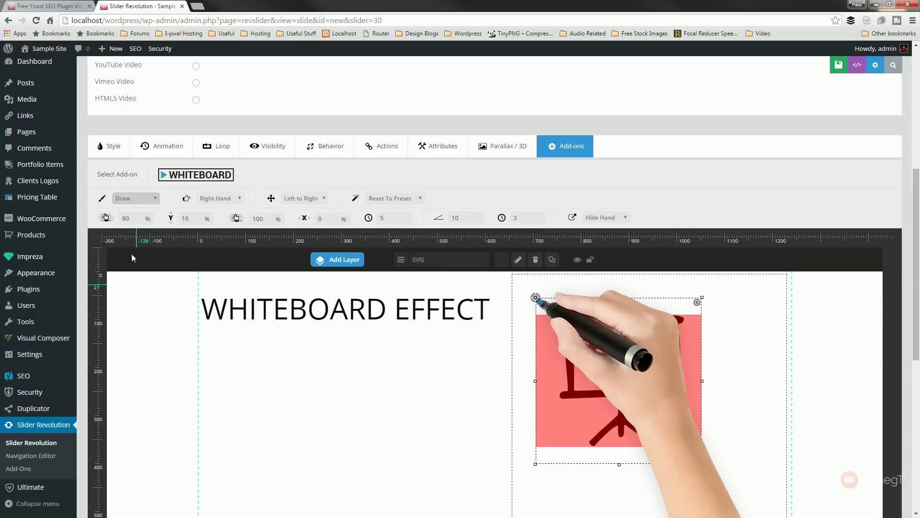
scroll(157, 236, "down", 1)
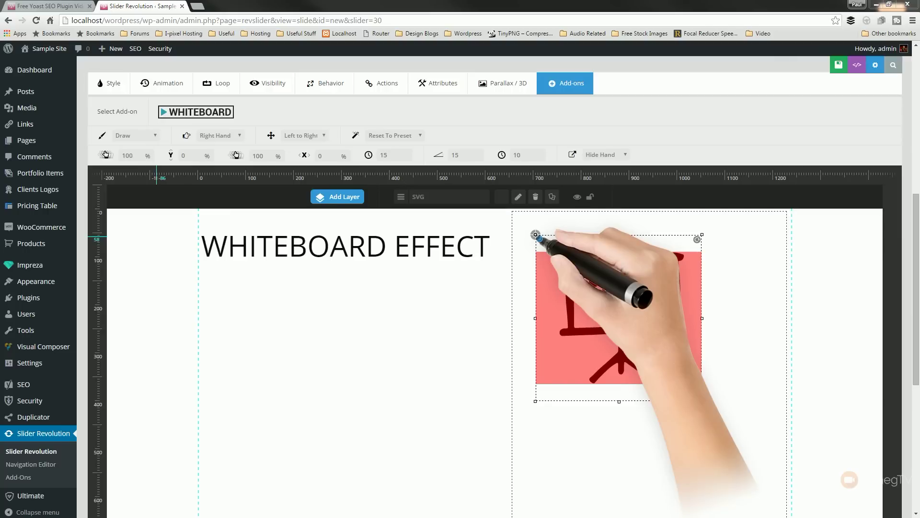
scroll(917, 254, "down", 1)
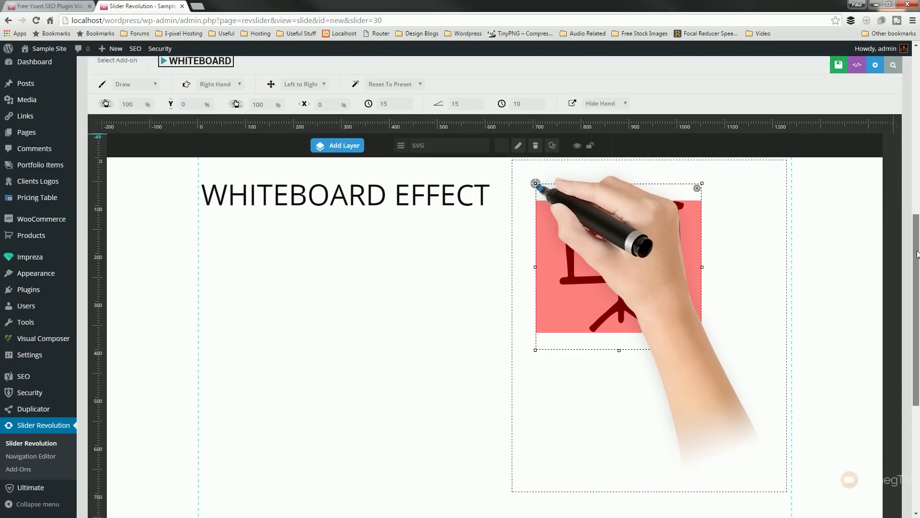
left_click_drag(917, 254, 918, 350)
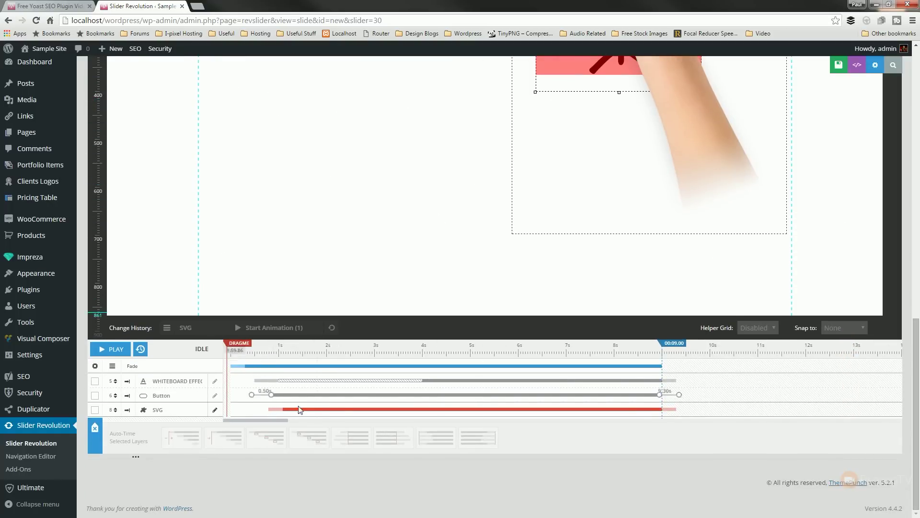
- Delay the chart layer's start to 4670 ms, save the slide, and switch to the live-site tab
mouse_move(297, 410)
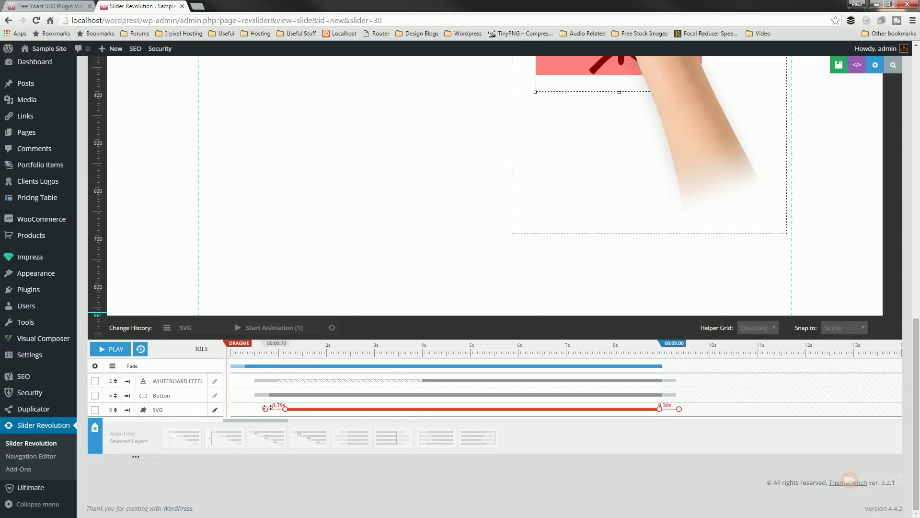
left_click_drag(267, 409, 454, 405)
mouse_move(296, 380)
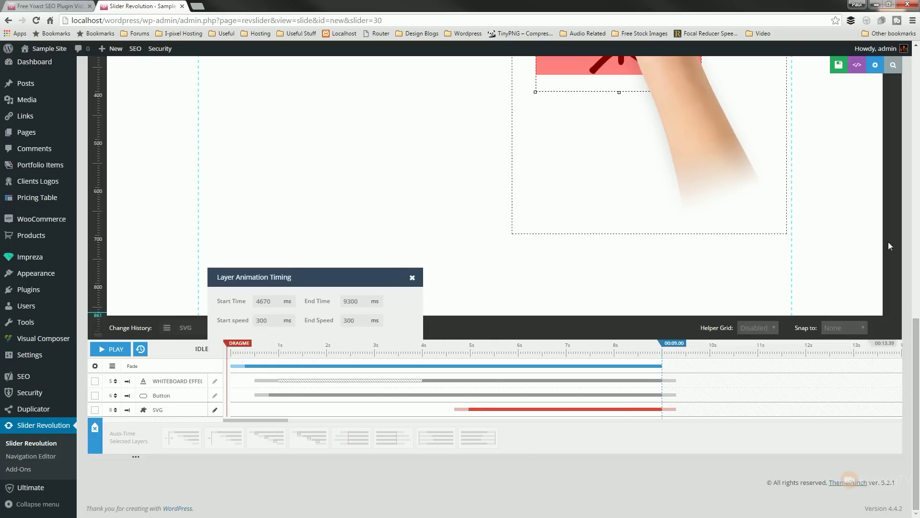
left_click(835, 66)
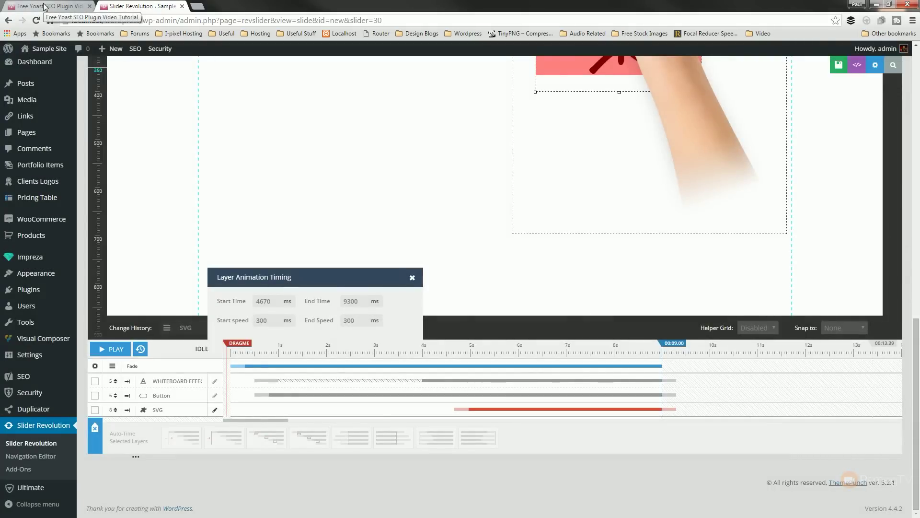
left_click(44, 6)
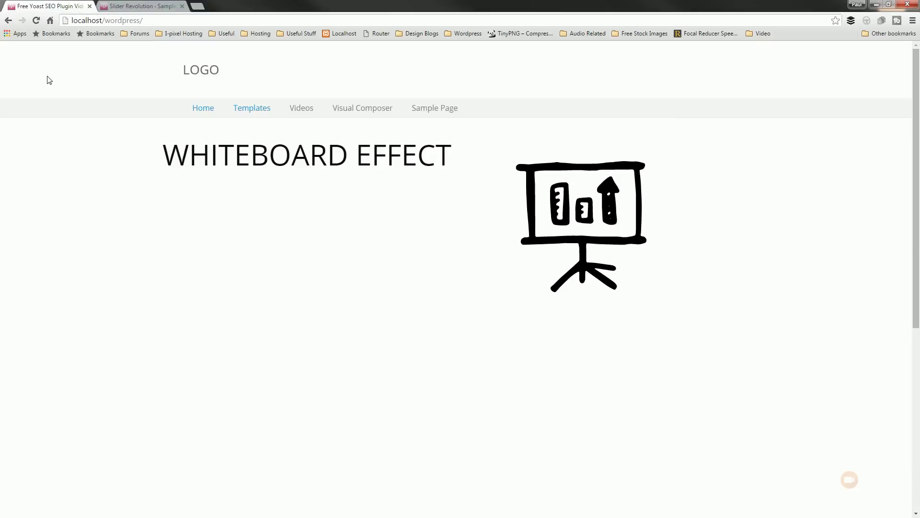
- Reload the homepage to watch the title written and chart drawn, then return to the editor
left_click(37, 21)
left_click(137, 6)
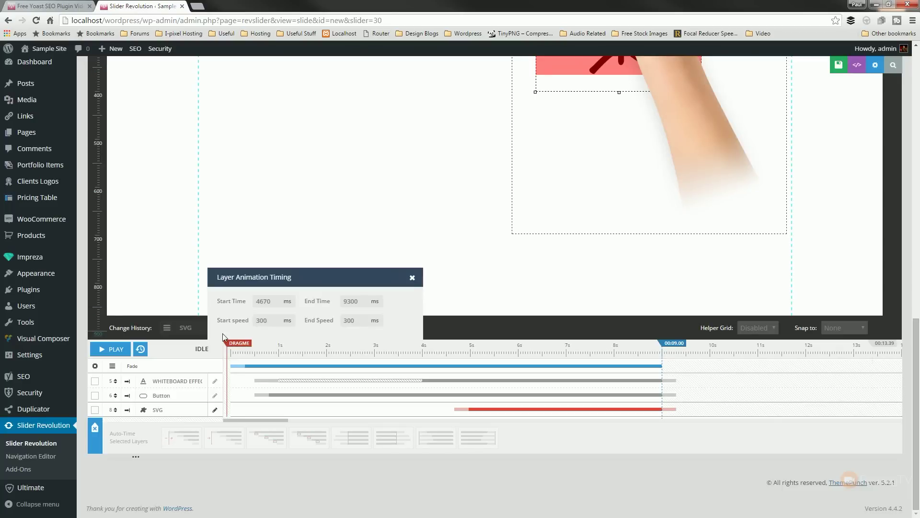
scroll(222, 333, "up", 11)
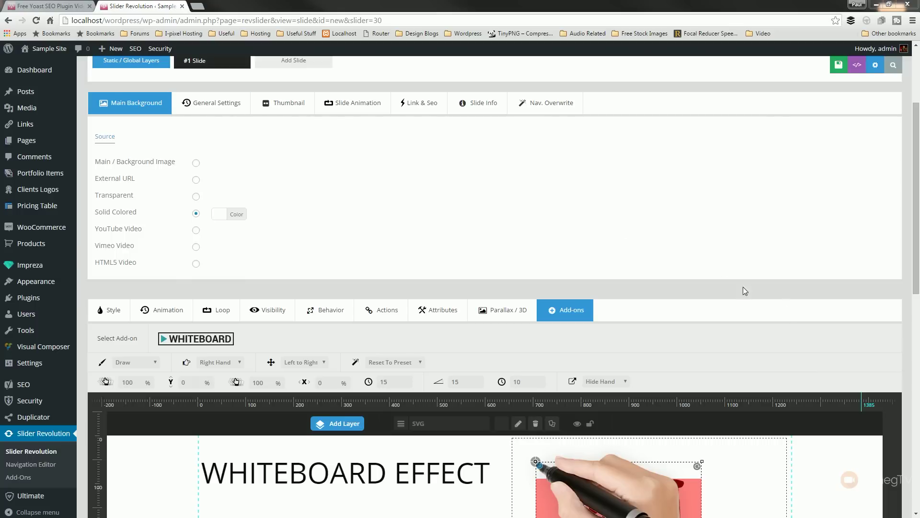
left_click_drag(916, 245, 917, 460)
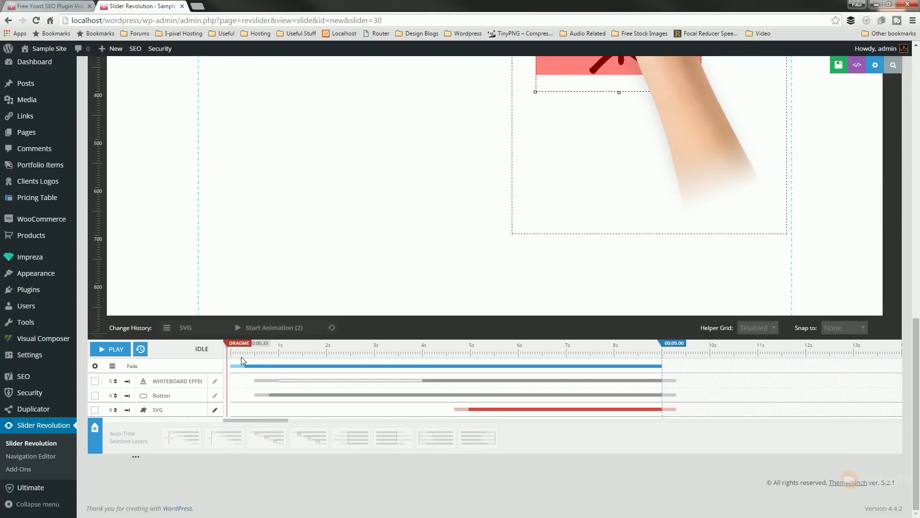